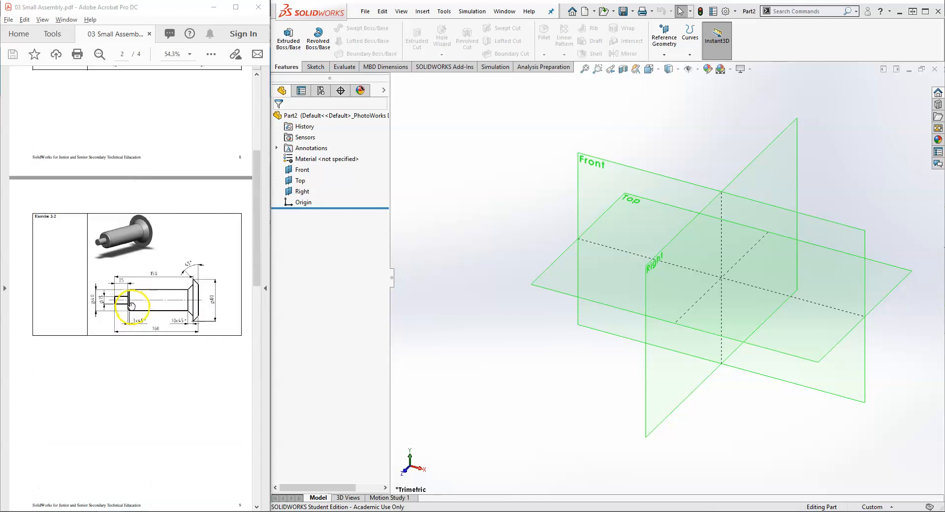
Check the course Resources page for the 03 Small Assembly file and return to the exercise drawing beside the empty part.
{"action": "scroll", "coordinate": [148, 226], "scroll_direction": "up", "scroll_amount": 10}
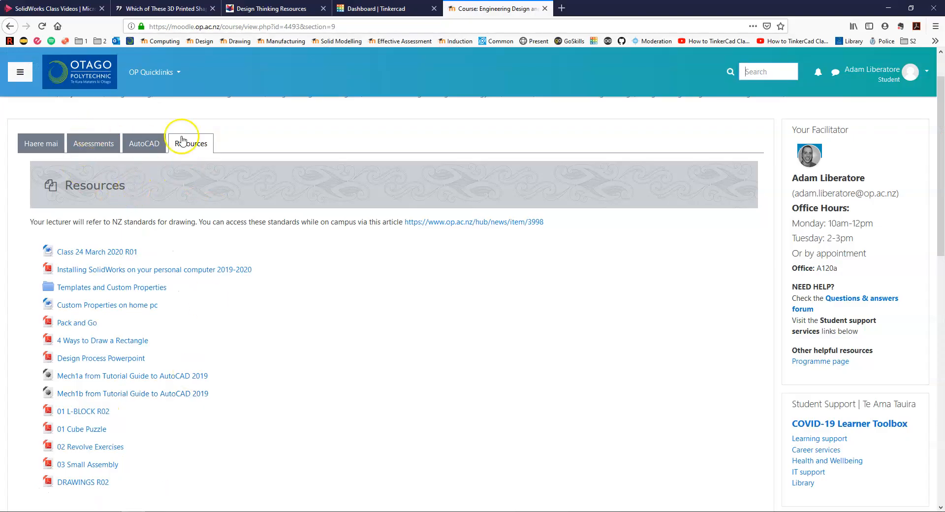
{"action": "scroll", "coordinate": [80, 173], "scroll_direction": "up", "scroll_amount": 2}
{"action": "scroll", "coordinate": [80, 175], "scroll_direction": "down", "scroll_amount": 5}
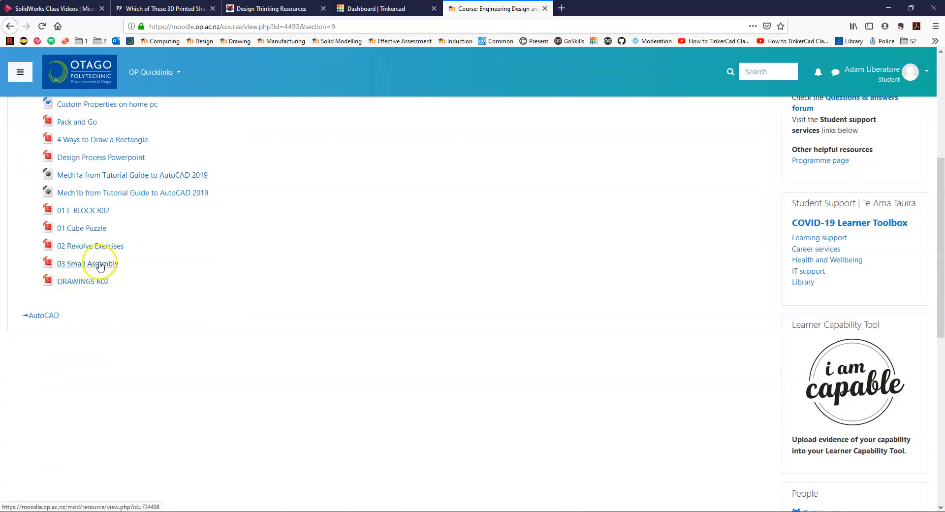
{"action": "scroll", "coordinate": [154, 268], "scroll_direction": "up", "scroll_amount": 4}
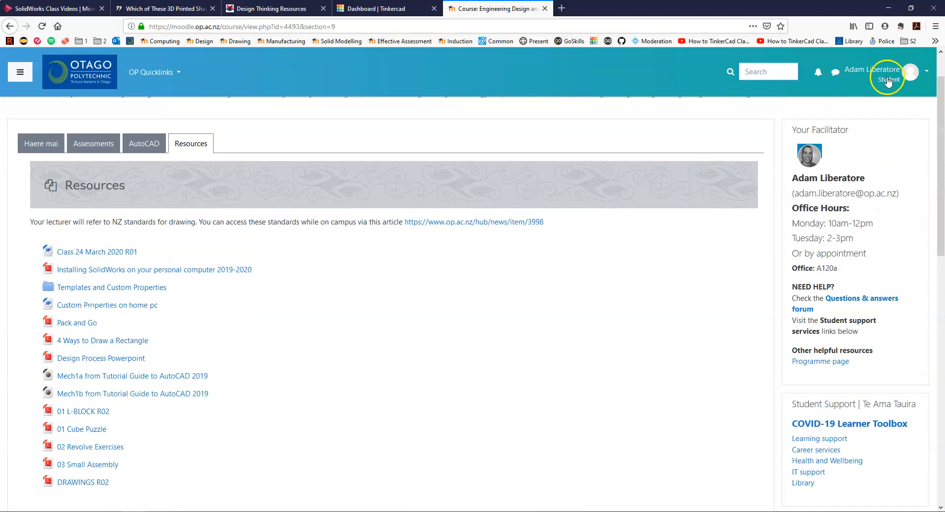
{"action": "left_click", "coordinate": [886, 11]}
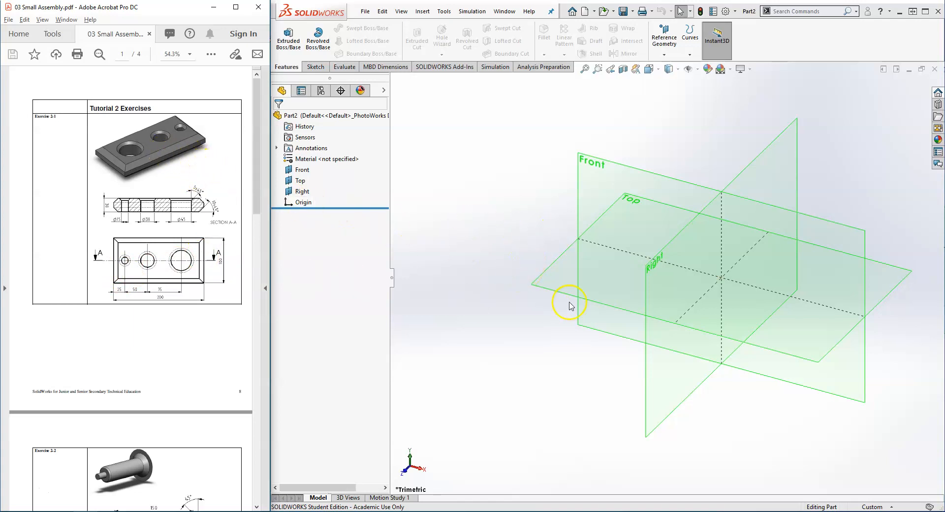
Sketch a center rectangle of about 51 by 110 mm at the origin on the Top plane, hiding the primary planes.
{"action": "left_click", "coordinate": [571, 278]}
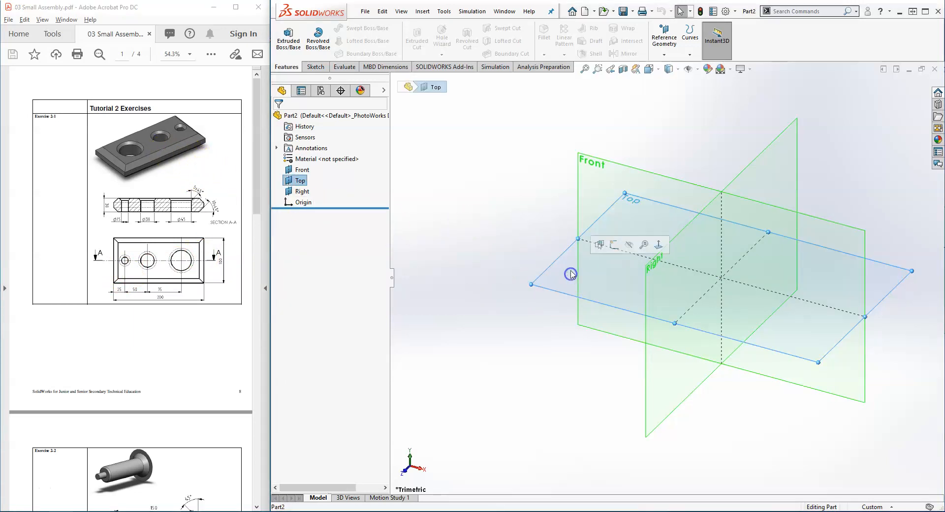
{"action": "left_click", "coordinate": [614, 244]}
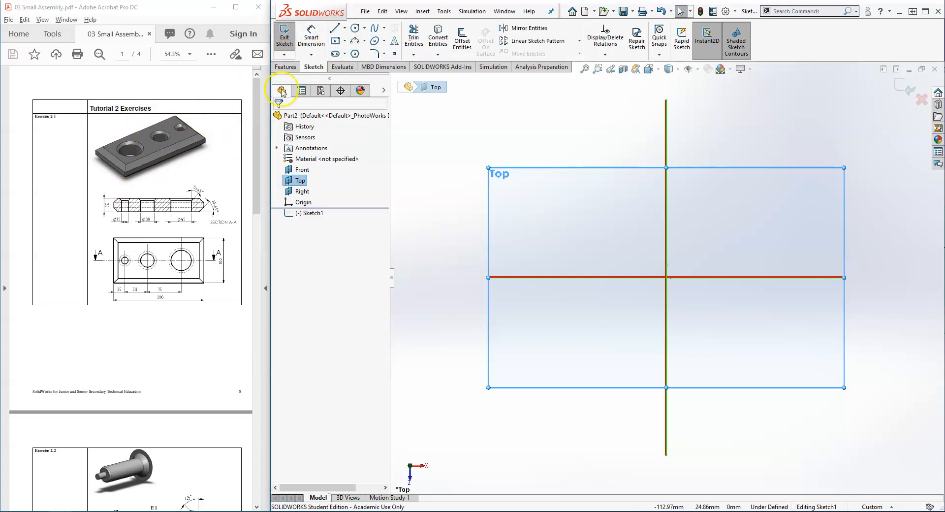
{"action": "left_click", "coordinate": [345, 41]}
{"action": "left_click", "coordinate": [369, 61]}
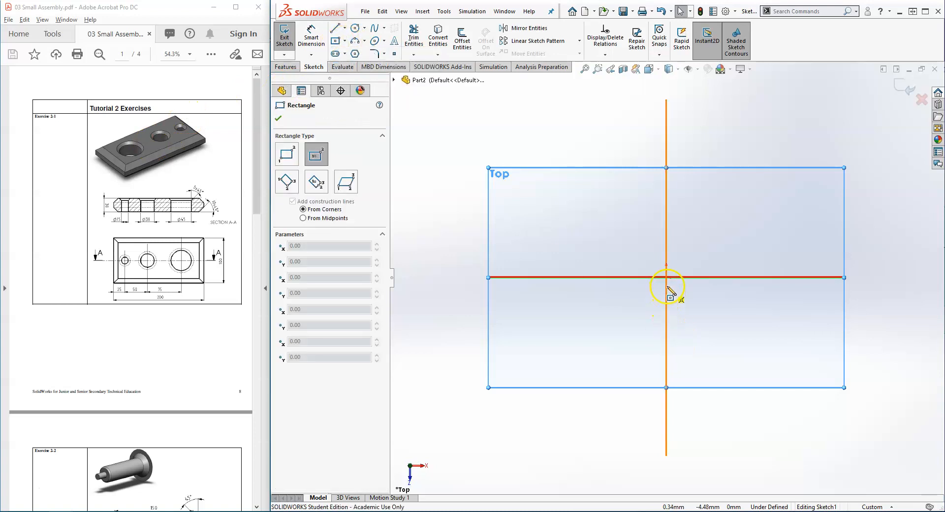
{"action": "left_click", "coordinate": [698, 70]}
{"action": "left_click", "coordinate": [703, 85]}
{"action": "left_click", "coordinate": [670, 279]}
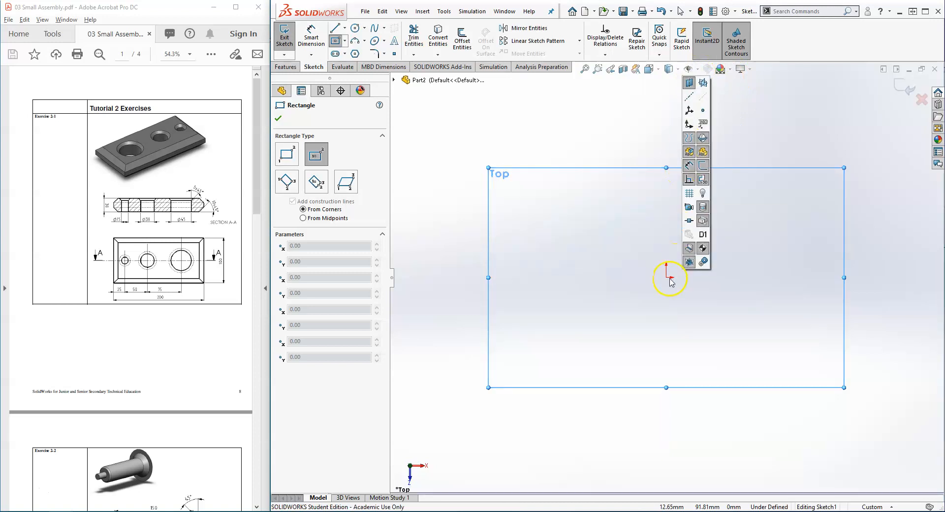
{"action": "left_click_drag", "start_coordinate": [669, 278], "coordinate": [722, 160]}
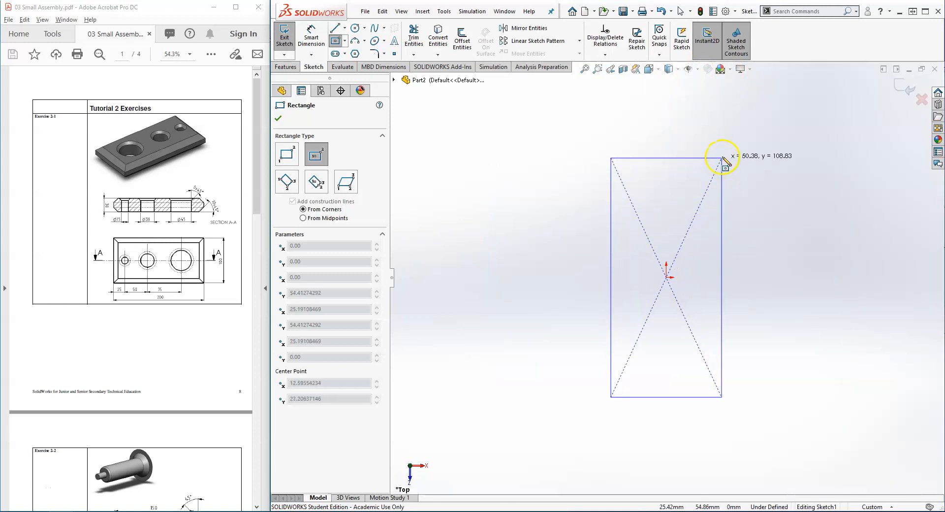
{"action": "left_click", "coordinate": [722, 155]}
Dimension the rectangle 100 mm wide and 200 mm long, and close the sketch.
{"action": "right_click_drag", "start_coordinate": [523, 396], "coordinate": [523, 294]}
{"action": "left_click", "coordinate": [647, 406]}
{"action": "left_click", "coordinate": [650, 424]}
{"action": "type", "text": "10"}
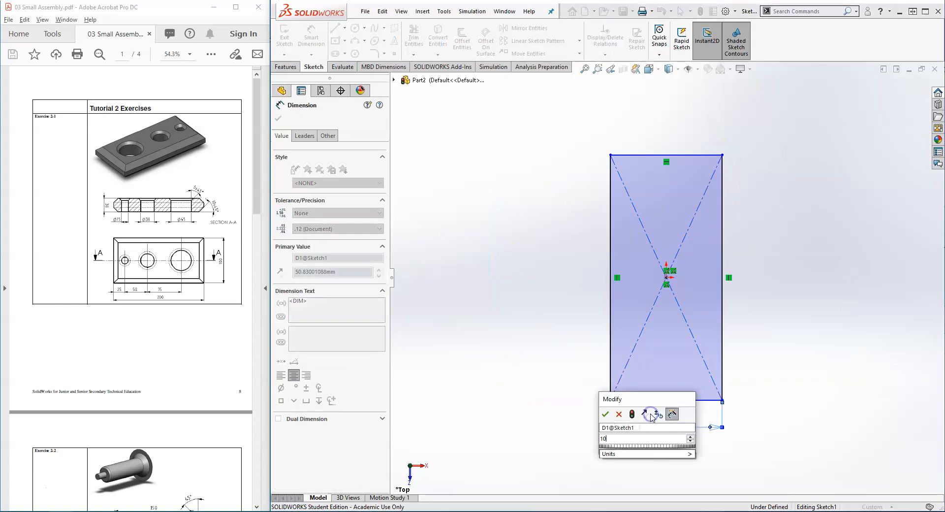
{"action": "type", "text": "0"}
{"action": "key", "text": "Return"}
{"action": "left_click", "coordinate": [723, 298]}
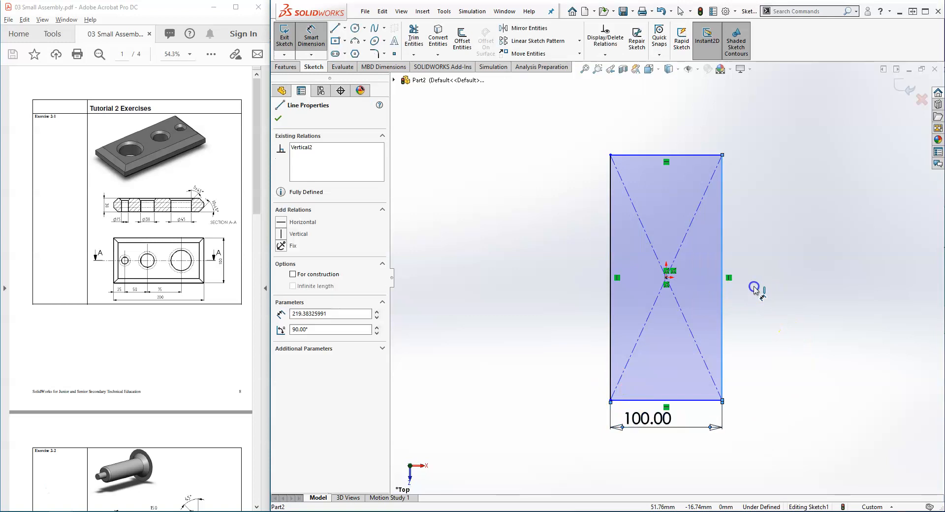
{"action": "left_click", "coordinate": [789, 275]}
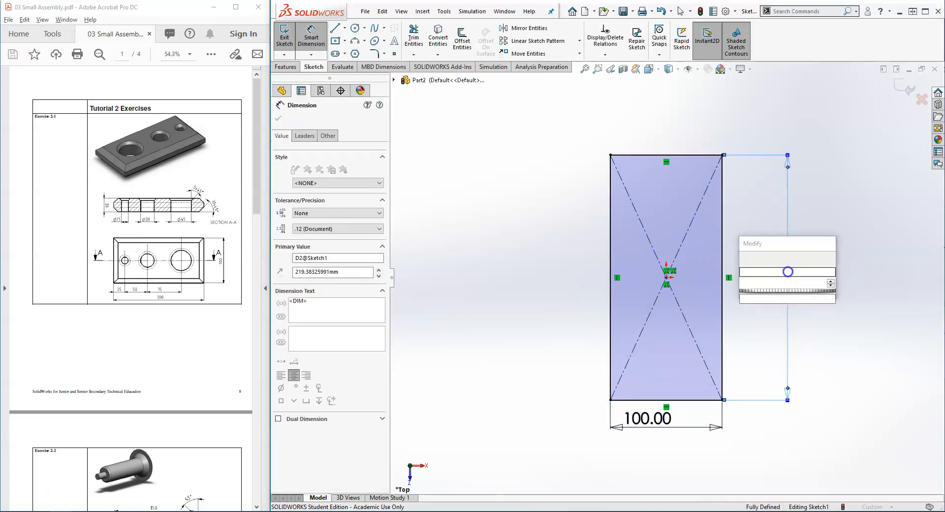
{"action": "type", "text": "200"}
{"action": "key", "text": "Return"}
{"action": "left_click", "coordinate": [900, 87]}
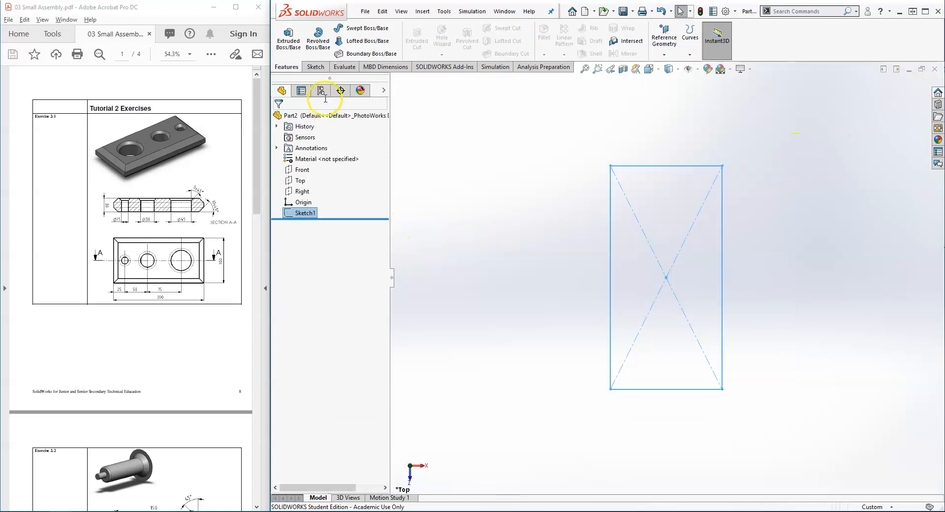
Extrude the rectangle downward 30 mm with a blind end condition.
{"action": "left_click", "coordinate": [289, 40]}
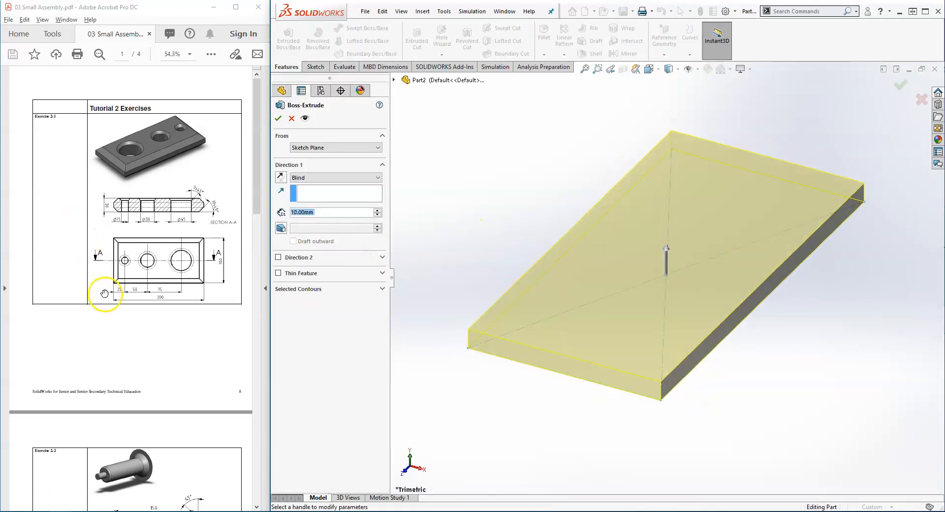
{"action": "left_click", "coordinate": [281, 178]}
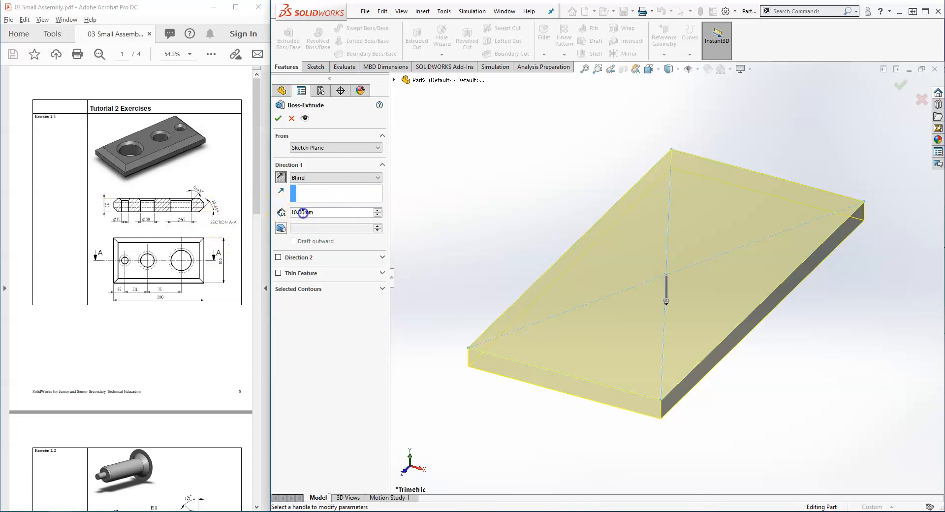
{"action": "type", "text": "300"}
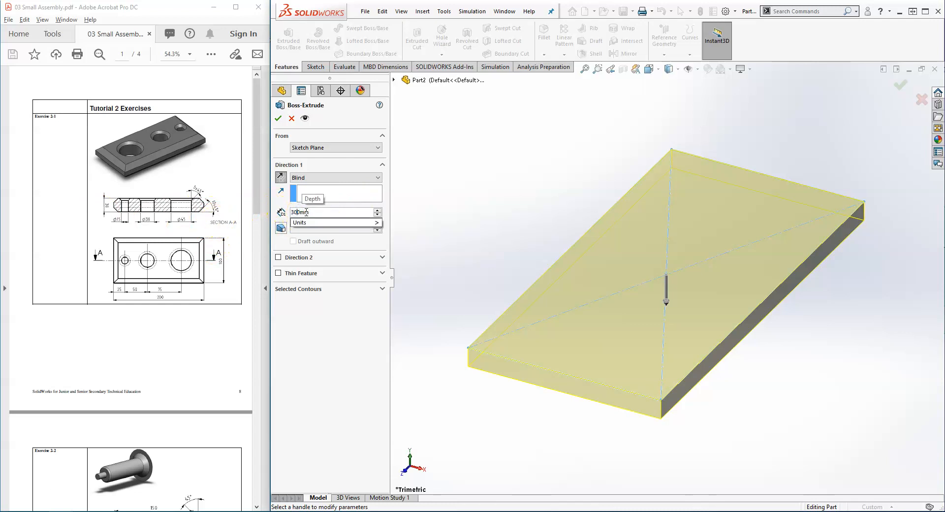
{"action": "key", "text": "BackSpace"}
{"action": "key", "text": "Return"}
{"action": "left_click", "coordinate": [897, 93]}
Sketch three circles on the plate's top face, about 40 mm and 14 mm above the origin and about 38 mm below it.
{"action": "left_click", "coordinate": [610, 241]}
{"action": "left_click", "coordinate": [654, 212]}
{"action": "key", "text": "space"}
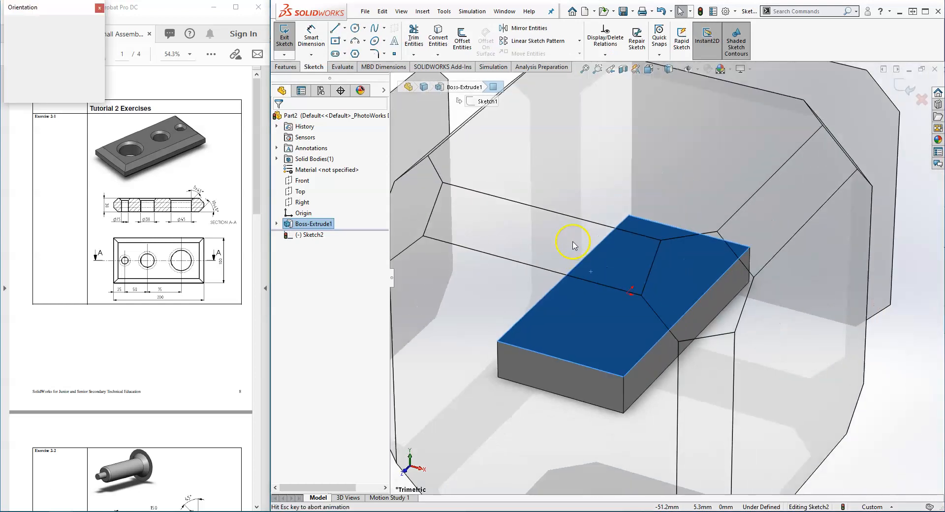
{"action": "left_click", "coordinate": [98, 61]}
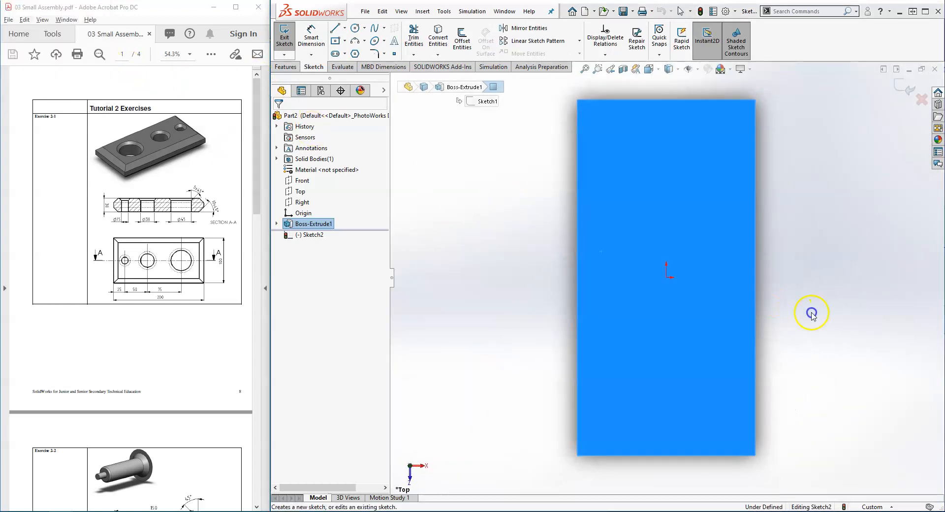
{"action": "left_click", "coordinate": [812, 313]}
{"action": "left_click", "coordinate": [355, 28]}
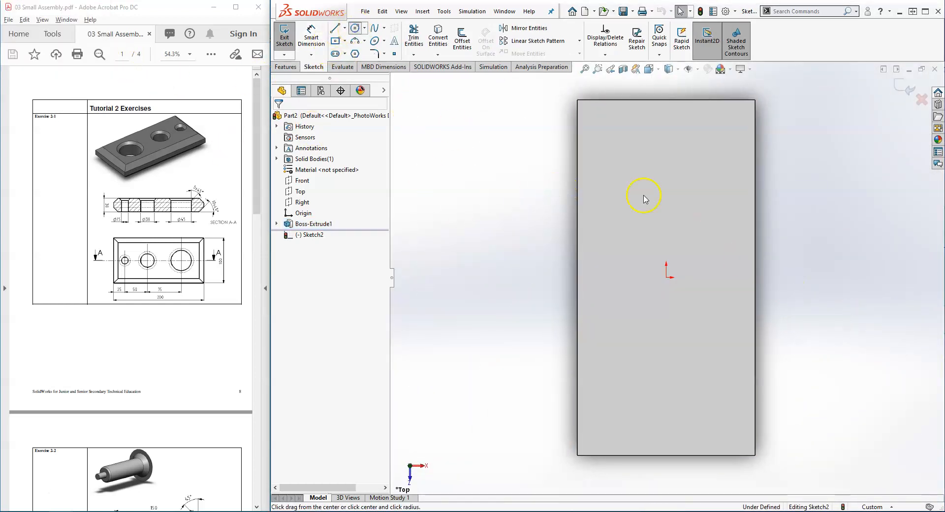
{"action": "left_click_drag", "start_coordinate": [628, 131], "coordinate": [626, 166]}
{"action": "mouse_move", "coordinate": [618, 209]}
{"action": "left_mouse_down"}
{"action": "mouse_move", "coordinate": [612, 289]}
{"action": "mouse_move", "coordinate": [610, 270]}
{"action": "mouse_move", "coordinate": [628, 270]}
{"action": "mouse_move", "coordinate": [670, 377]}
{"action": "left_mouse_up"}
{"action": "key", "text": "Escape"}
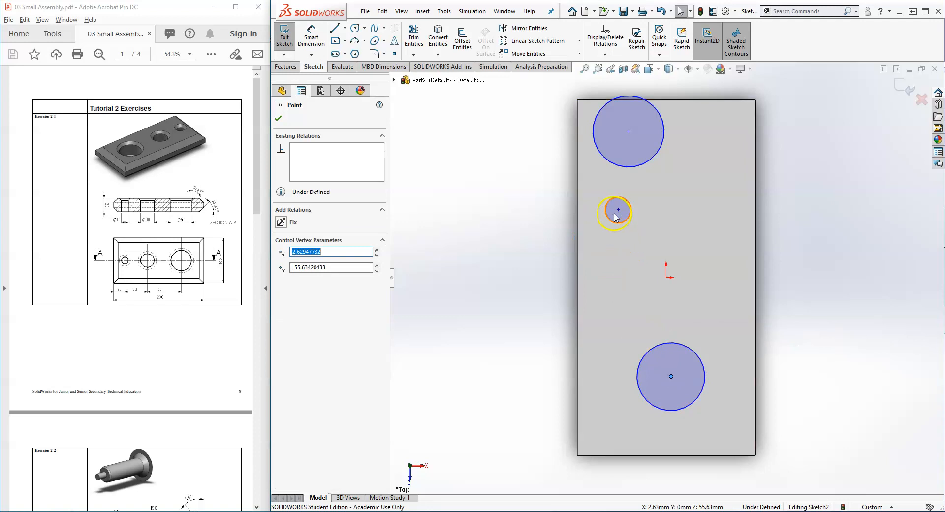
Align the three circle centres vertically with the origin.
{"action": "left_click", "coordinate": [618, 210], "text": "ctrl"}
{"action": "left_click", "coordinate": [629, 131], "text": "ctrl"}
{"action": "left_click", "coordinate": [666, 277], "text": "ctrl"}
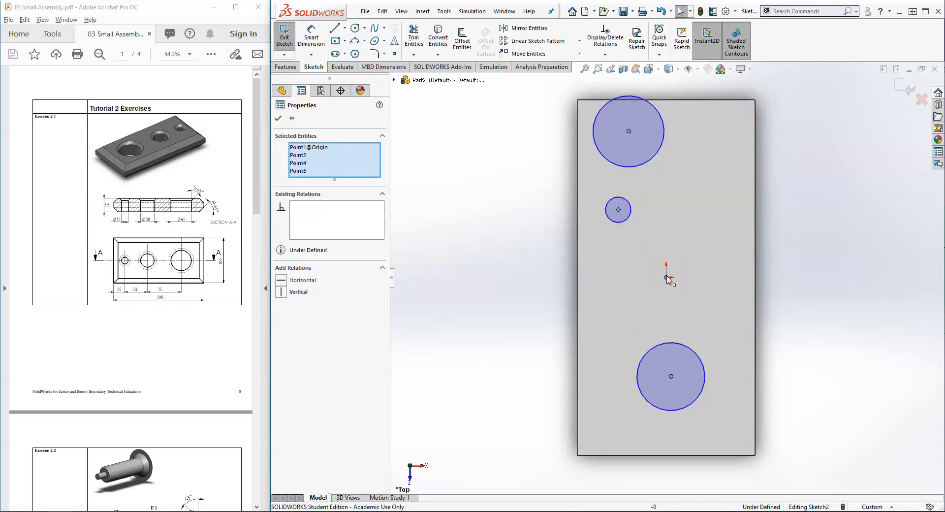
{"action": "left_click", "coordinate": [283, 294]}
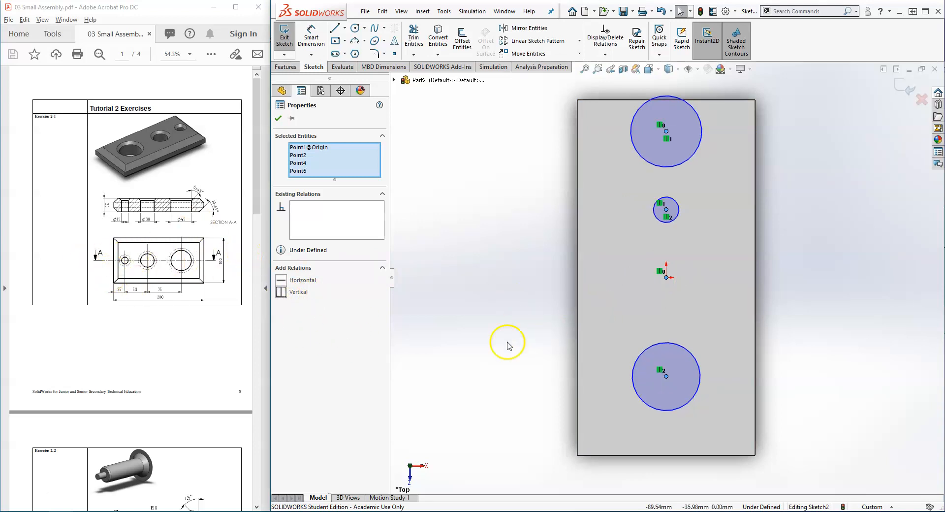
Set the diameter of the circle nearest the plate's upper end to 45 mm and the middle circle's to 30 mm.
{"action": "left_click", "coordinate": [508, 138]}
{"action": "left_click", "coordinate": [631, 123]}
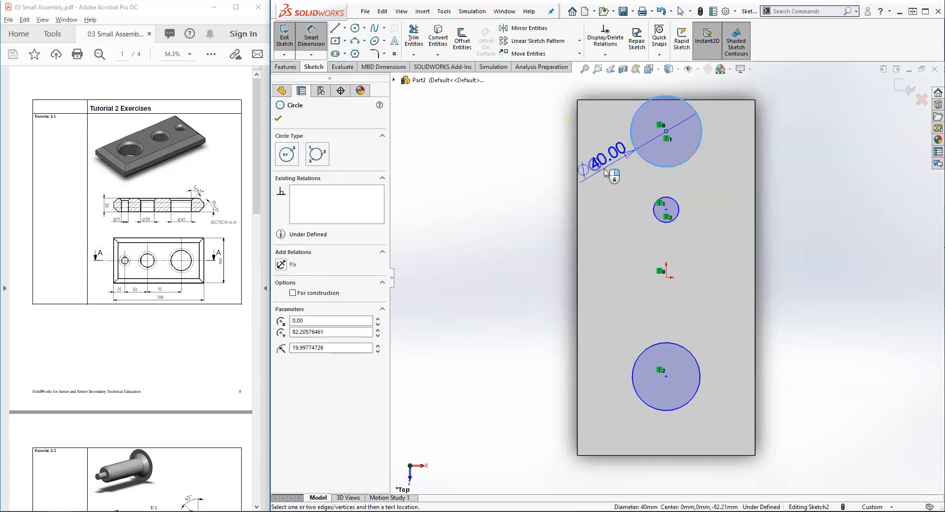
{"action": "left_click", "coordinate": [606, 175]}
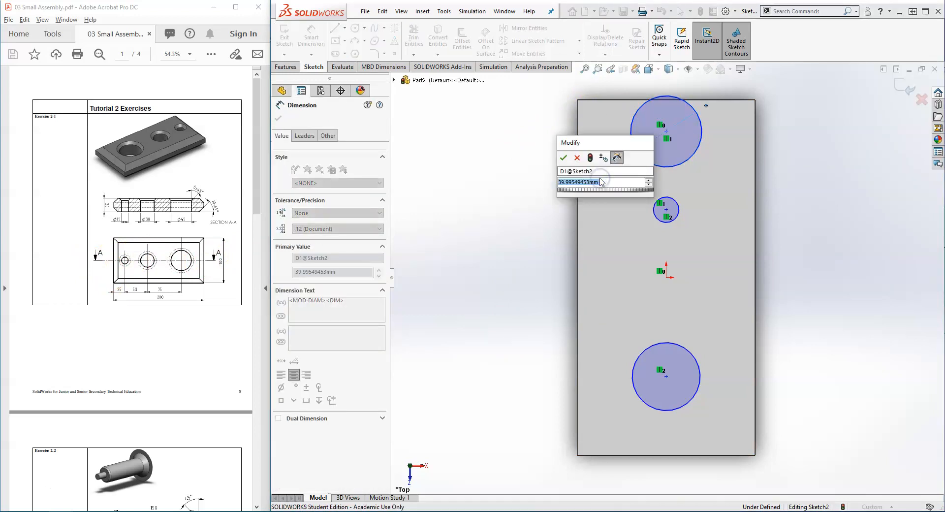
{"action": "type", "text": "45"}
{"action": "key", "text": "Return"}
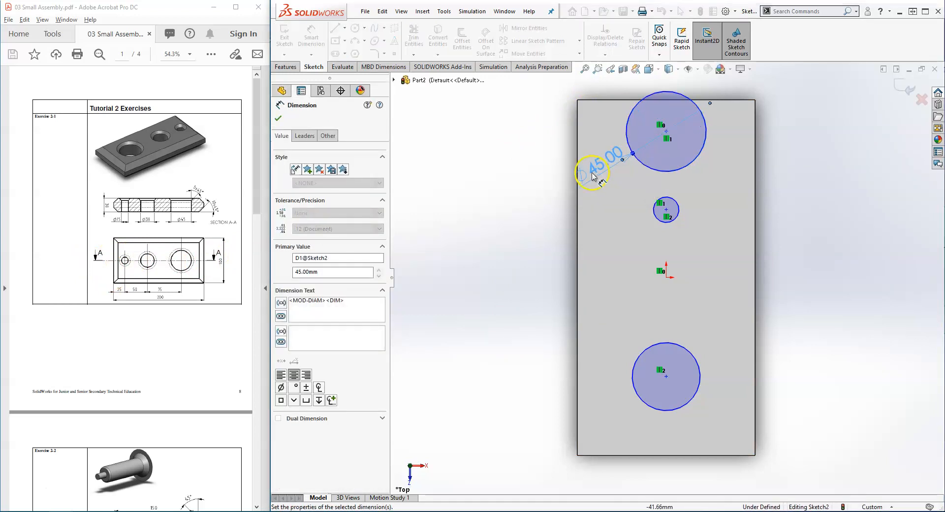
{"action": "left_click", "coordinate": [654, 217]}
{"action": "left_click", "coordinate": [623, 248]}
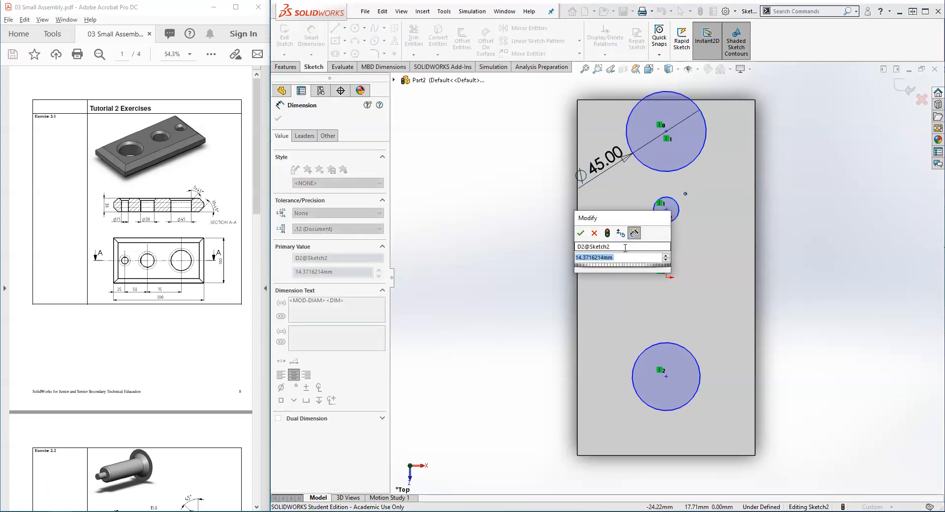
{"action": "type", "text": "30"}
{"action": "key", "text": "Return"}
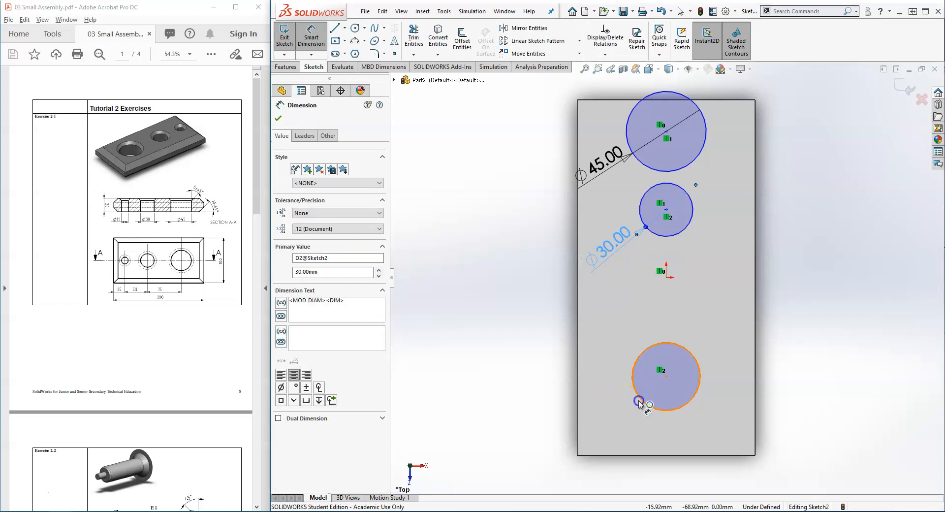
Set the diameter of the circle nearest the plate's lower end to 15 mm.
{"action": "left_click", "coordinate": [638, 403]}
{"action": "left_click", "coordinate": [615, 418]}
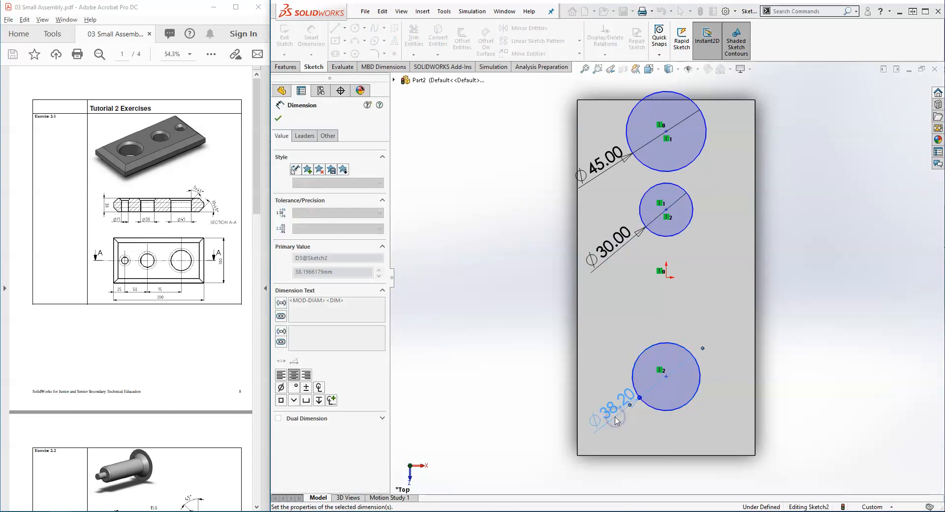
{"action": "type", "text": "15"}
{"action": "key", "text": "Return"}
{"action": "key", "text": "Escape"}
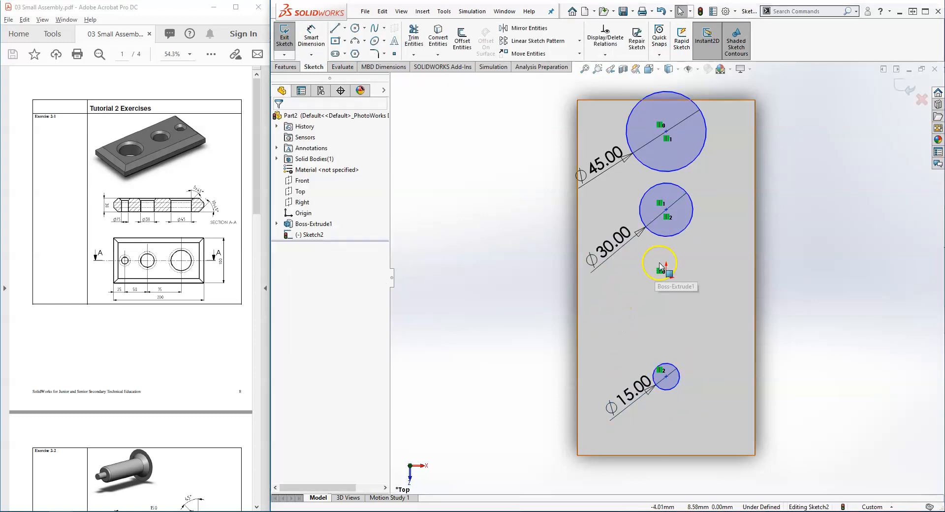
Dimension the 15 mm circle's centre 25 mm from the plate's lower short edge.
{"action": "left_click", "coordinate": [519, 347]}
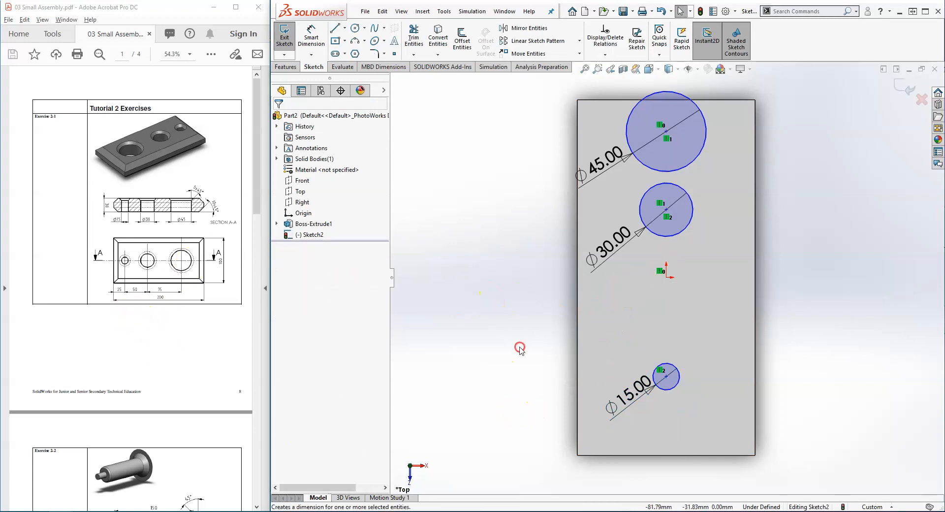
{"action": "right_click_drag", "start_coordinate": [519, 347], "coordinate": [521, 320]}
{"action": "left_click", "coordinate": [667, 377]}
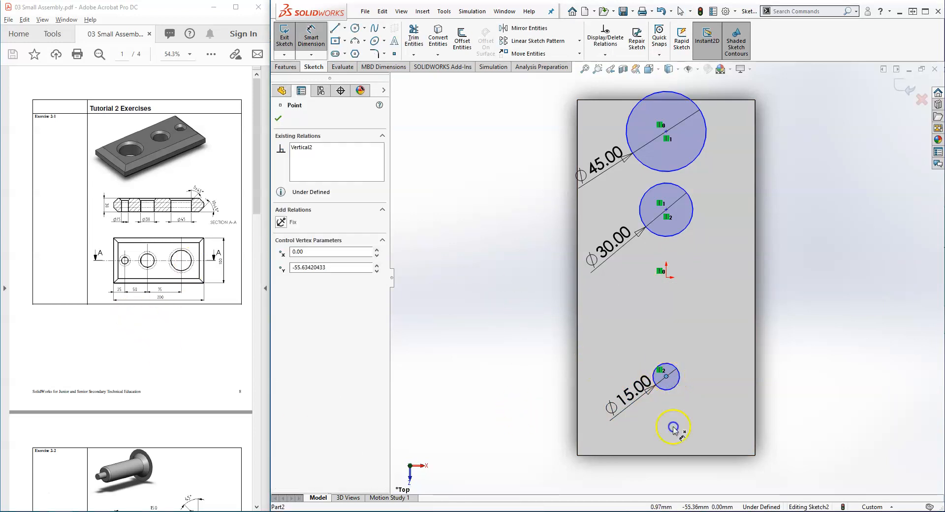
{"action": "left_click", "coordinate": [698, 455]}
{"action": "left_click", "coordinate": [768, 412]}
{"action": "type", "text": "25"}
{"action": "key", "text": "Return"}
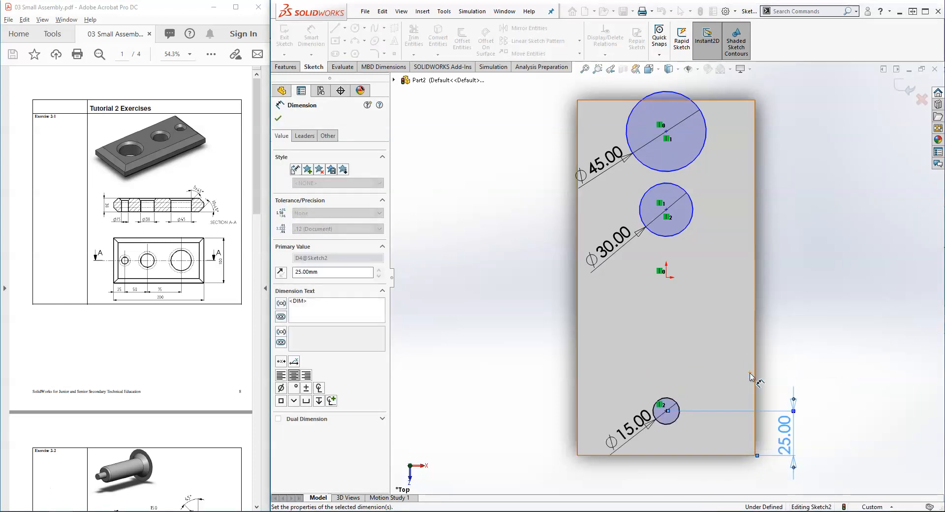
Set the distance between the centres of the 30 mm and 15 mm circles to 50 mm.
{"action": "left_click", "coordinate": [666, 210]}
{"action": "left_click", "coordinate": [666, 412]}
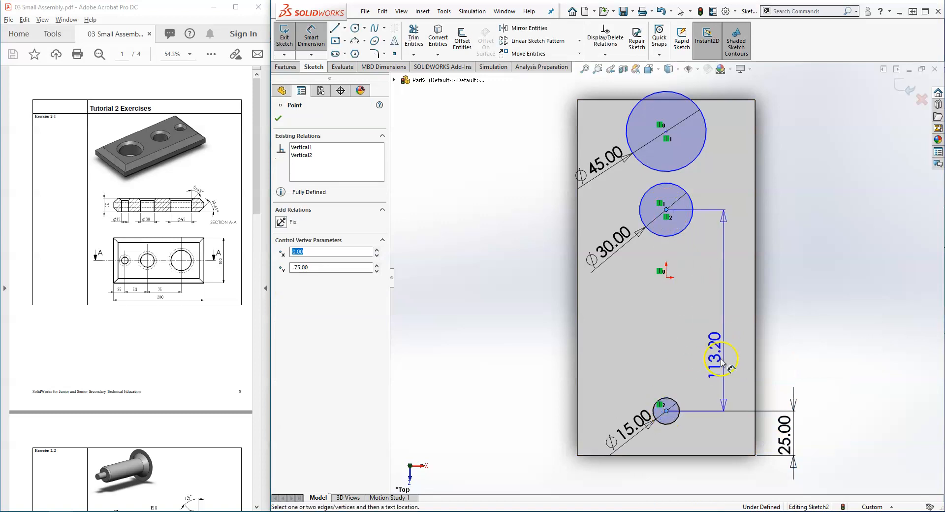
{"action": "left_click", "coordinate": [784, 309]}
{"action": "type", "text": "50"}
{"action": "key", "text": "Return"}
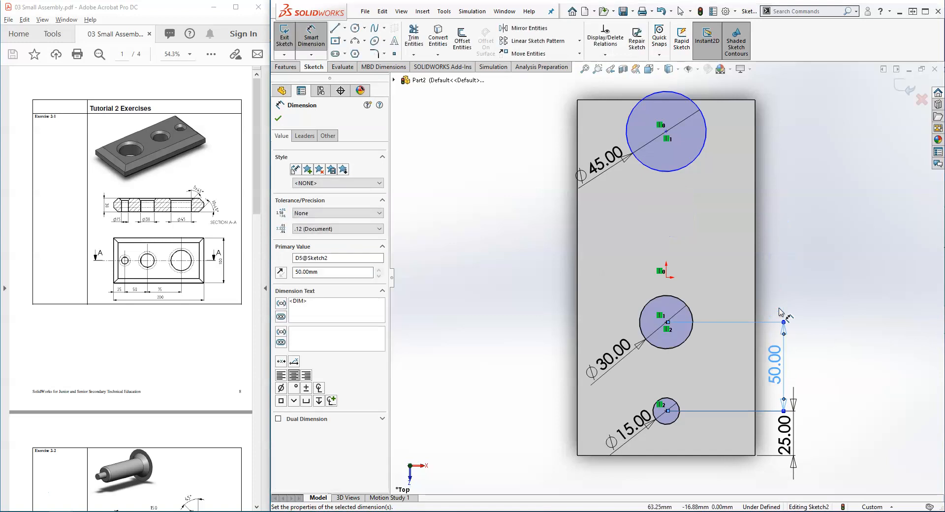
Set the distance between the centres of the 45 mm and 30 mm circles to 75 mm.
{"action": "left_click", "coordinate": [667, 323]}
{"action": "left_click", "coordinate": [666, 131]}
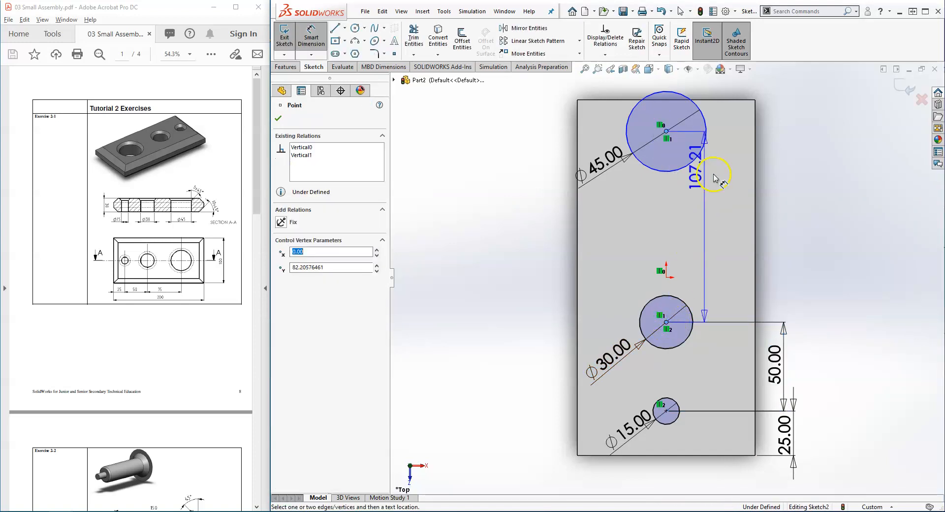
{"action": "left_click", "coordinate": [804, 210]}
{"action": "type", "text": "75"}
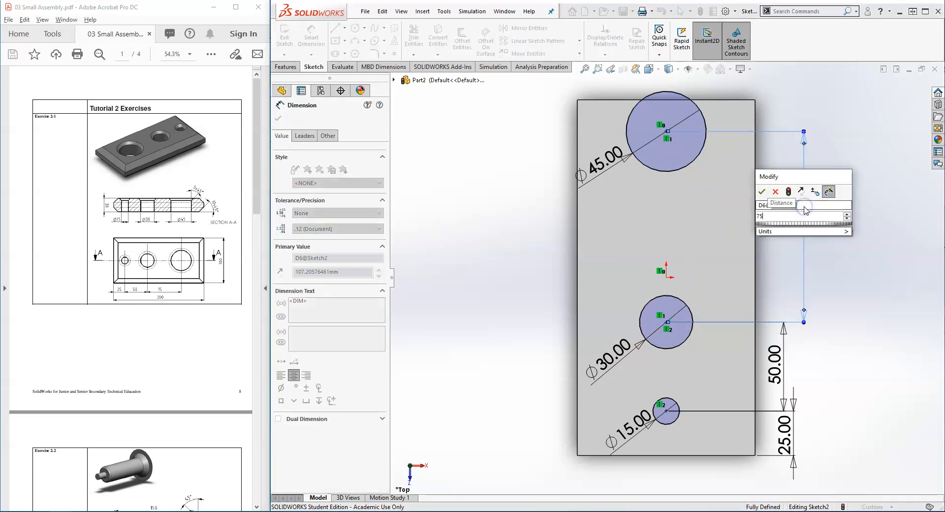
{"action": "key", "text": "Return"}
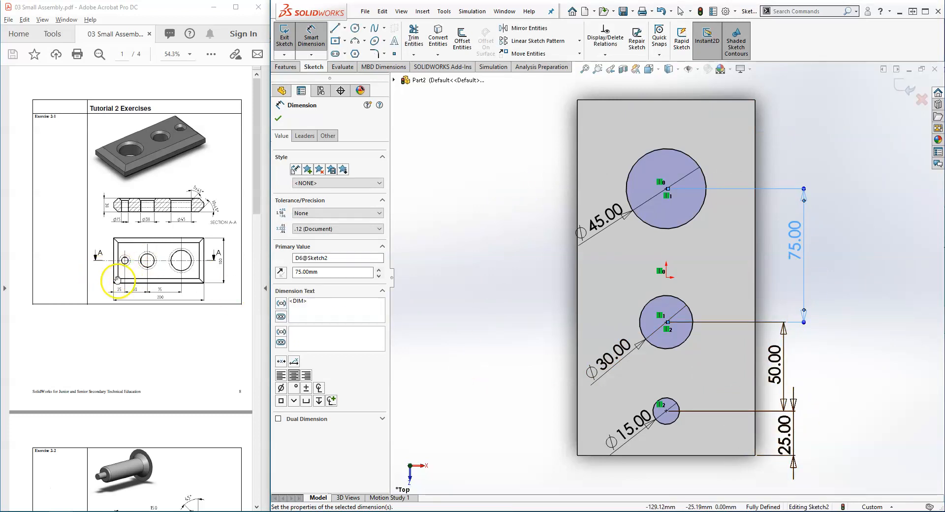
Finish the sketch and extrude-cut the three circles through the whole plate with the Through All end condition.
{"action": "left_click", "coordinate": [906, 86]}
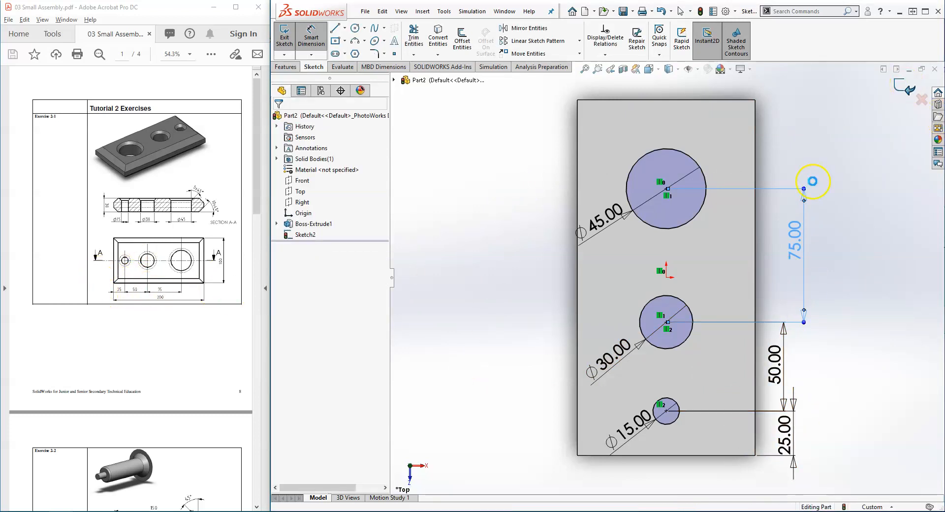
{"action": "left_click", "coordinate": [417, 37]}
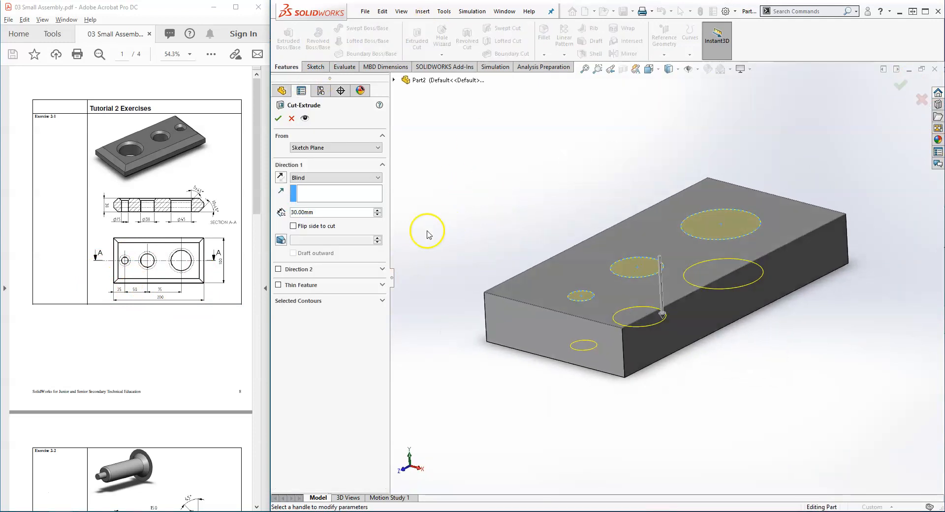
{"action": "left_click", "coordinate": [337, 178]}
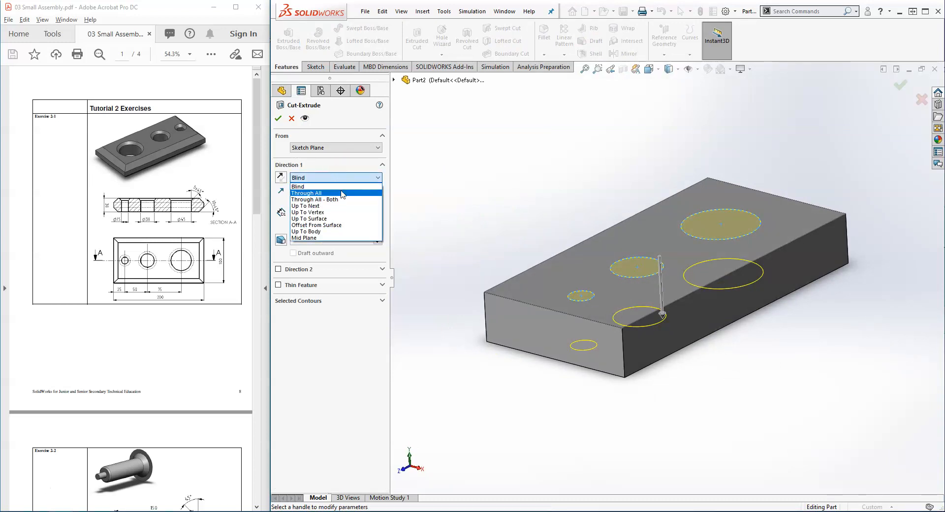
{"action": "left_click", "coordinate": [342, 193]}
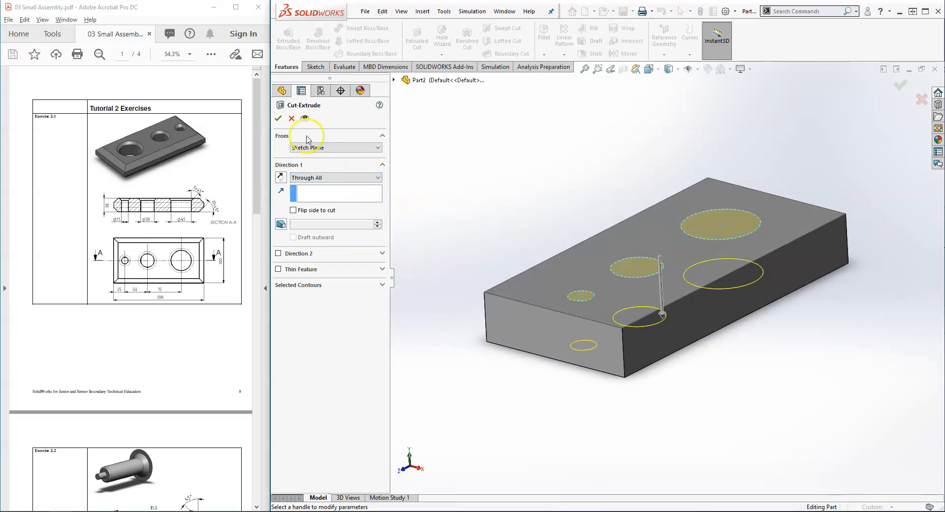
{"action": "left_click", "coordinate": [279, 119]}
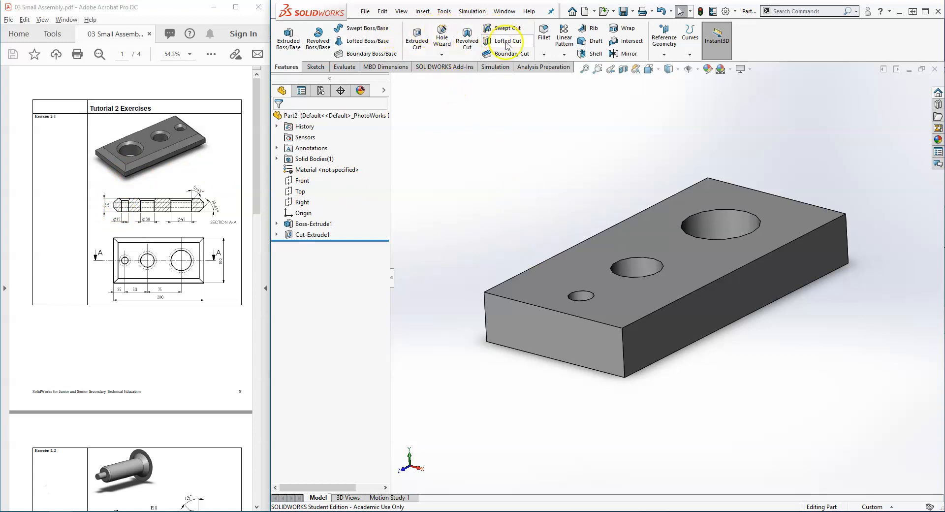
Start a 10 mm by 45° chamfer and include the four outer edges of the plate's upper face.
{"action": "left_click", "coordinate": [545, 55]}
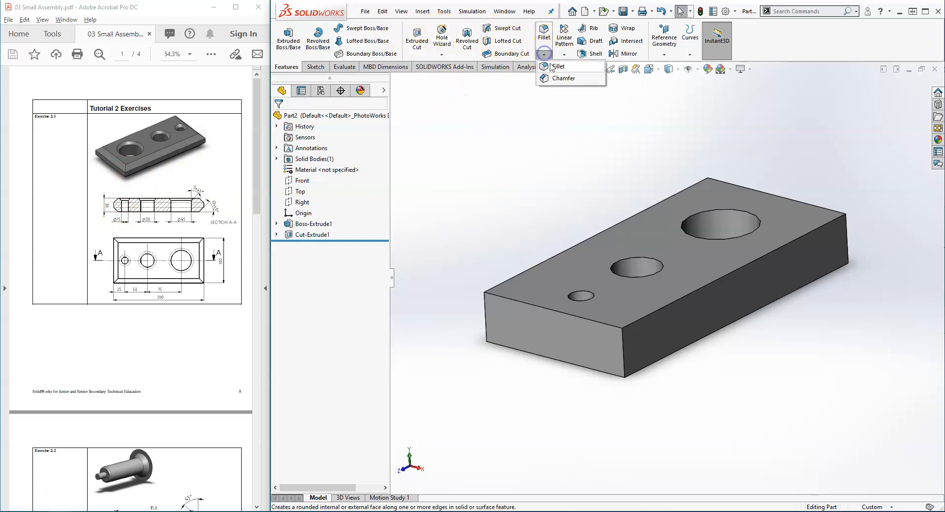
{"action": "left_click", "coordinate": [560, 80]}
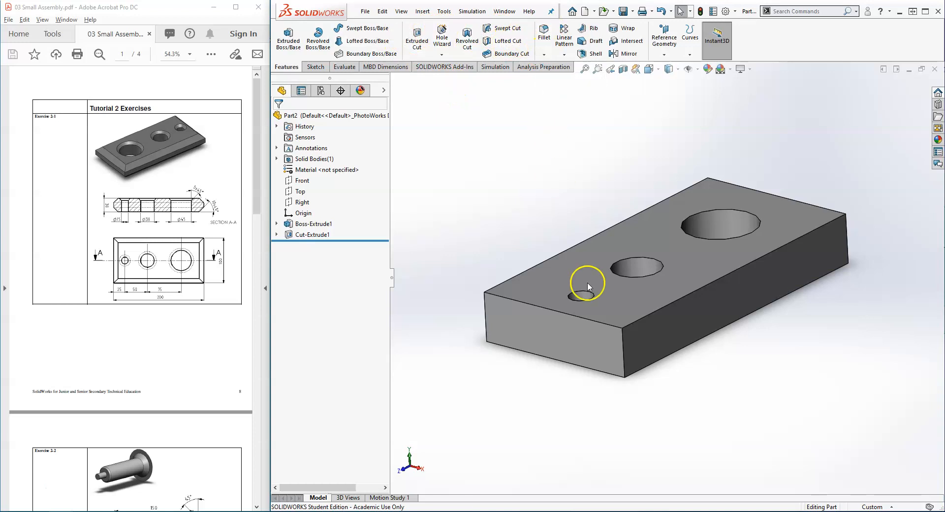
{"action": "left_click", "coordinate": [546, 307]}
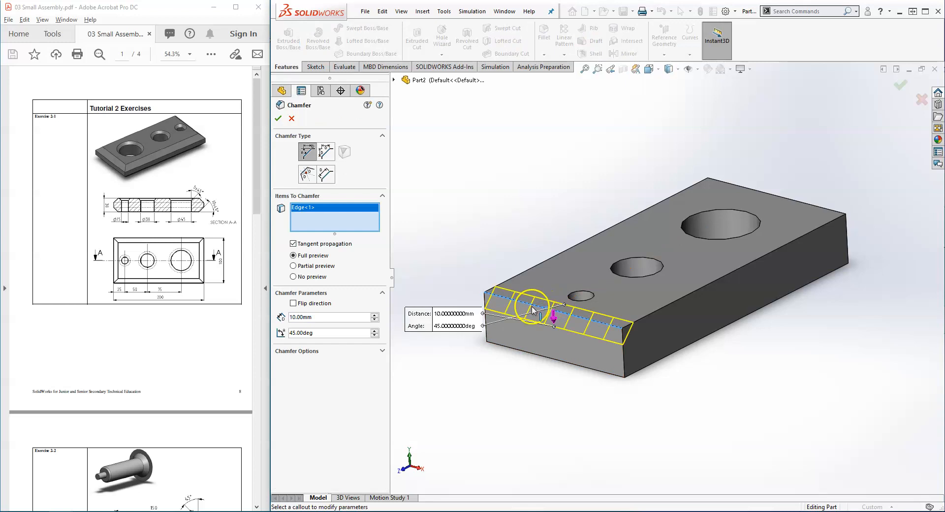
{"action": "left_click", "coordinate": [634, 321]}
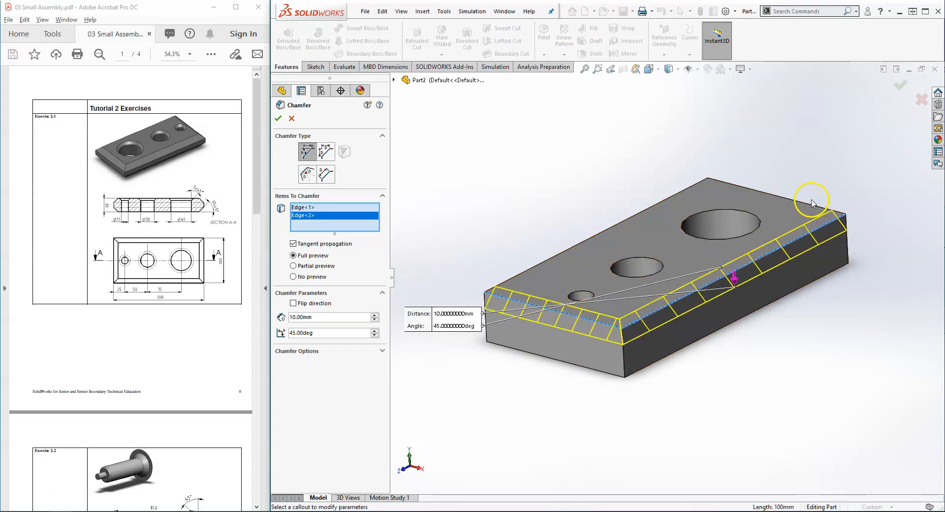
{"action": "left_click", "coordinate": [810, 204]}
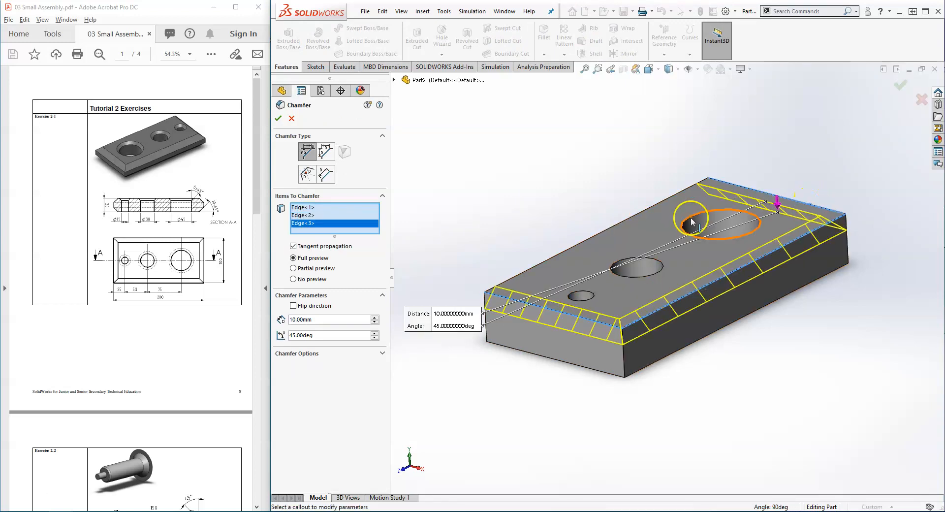
{"action": "left_click", "coordinate": [673, 198]}
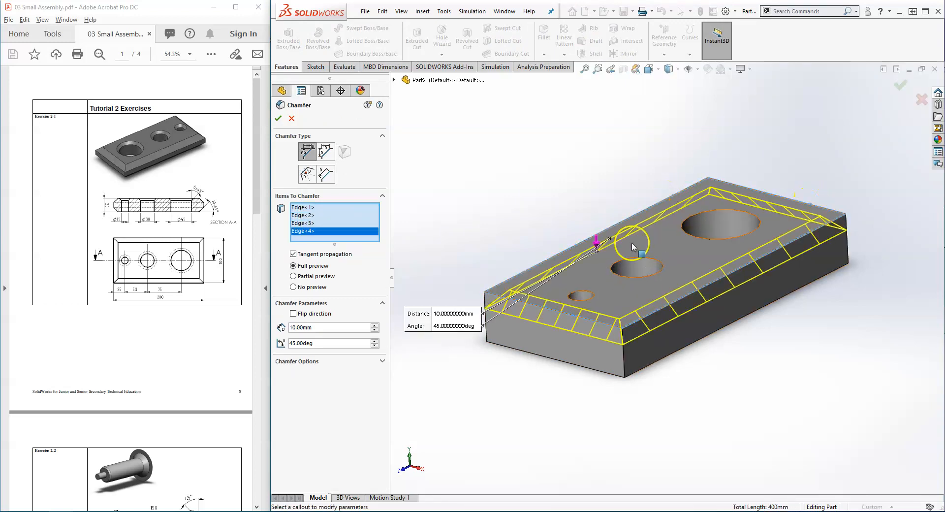
Add the four outer edges of the plate's underside to the 10 mm chamfer and apply it.
{"action": "left_click", "coordinate": [603, 286]}
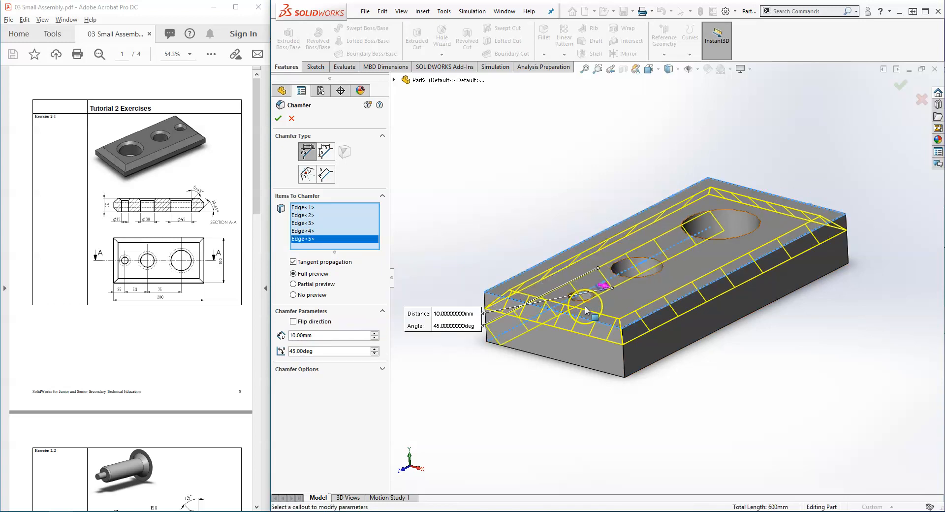
{"action": "left_click", "coordinate": [546, 362]}
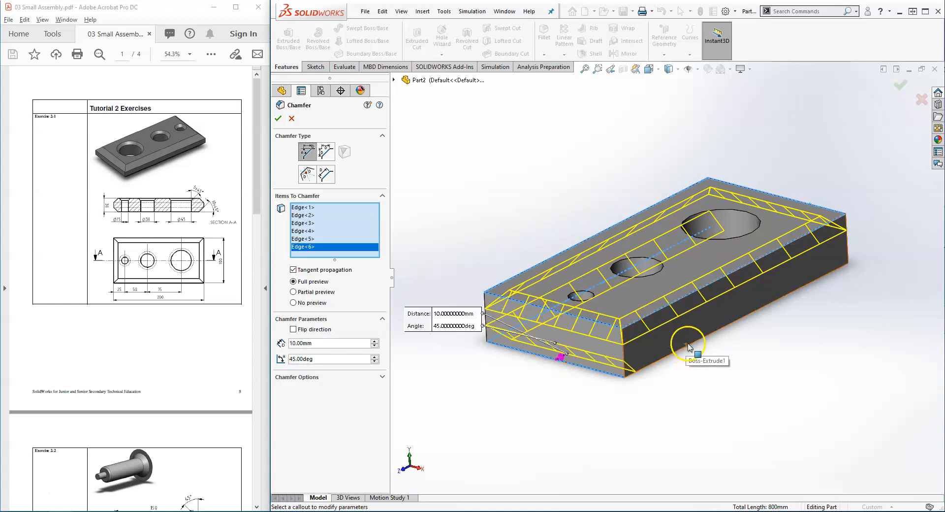
{"action": "left_click", "coordinate": [688, 345]}
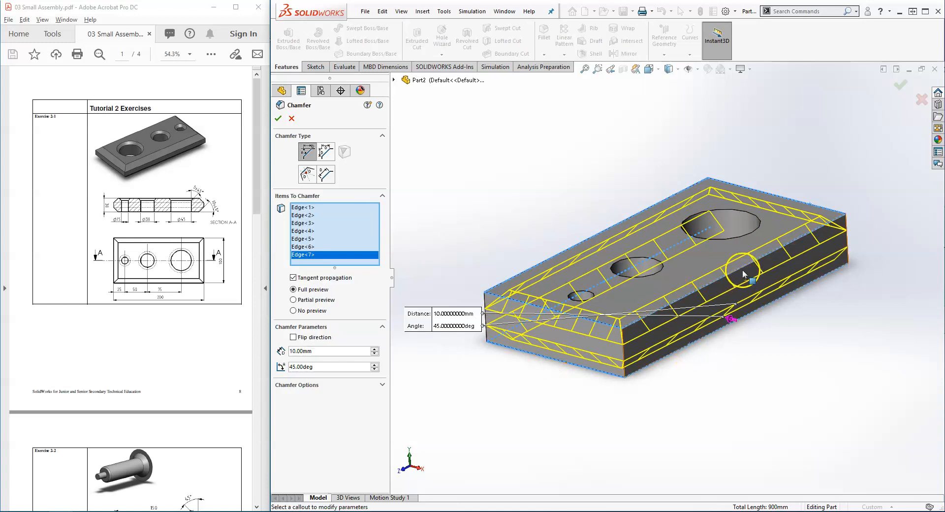
{"action": "left_click", "coordinate": [761, 240]}
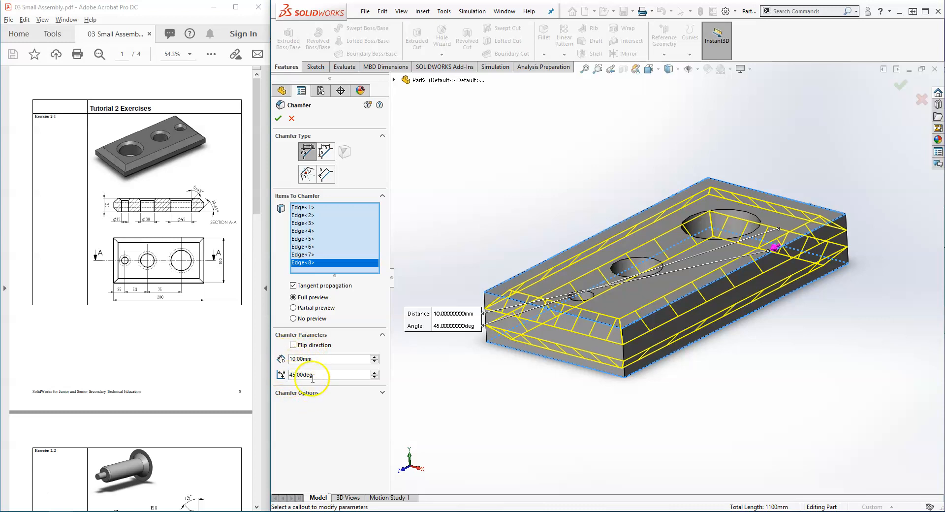
{"action": "left_click", "coordinate": [276, 118]}
{"action": "middle_click_drag", "start_coordinate": [639, 211], "coordinate": [621, 230]}
{"action": "left_click", "coordinate": [435, 224]}
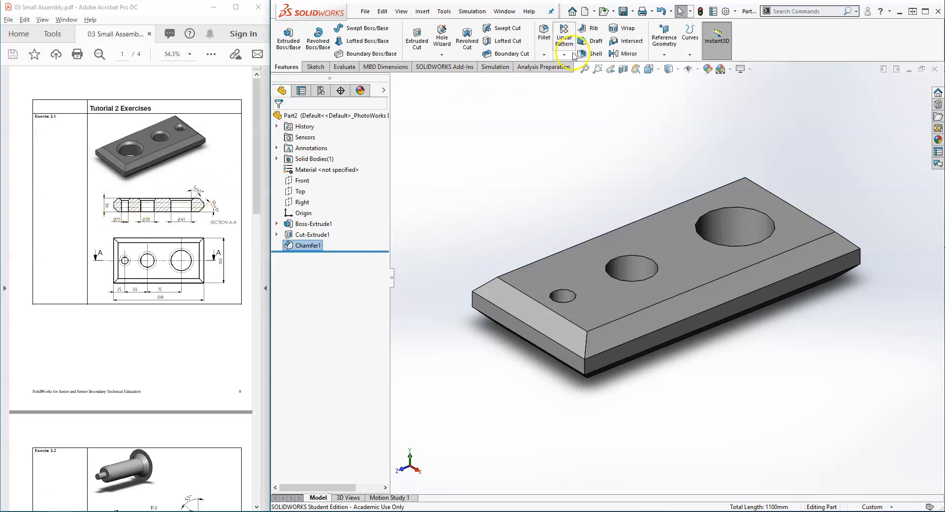
Chamfer the upper rims of all three holes with a distance of 5 mm at 45°.
{"action": "left_click", "coordinate": [544, 54]}
{"action": "left_click", "coordinate": [554, 77]}
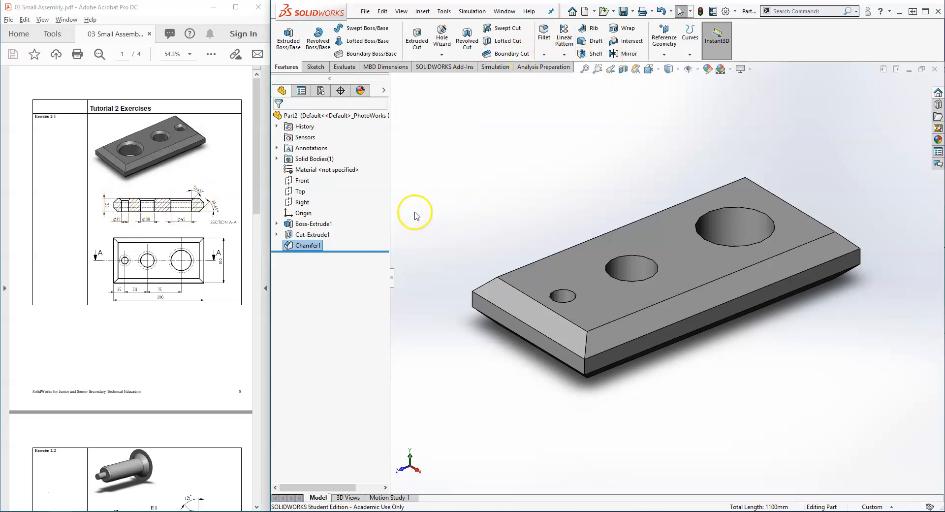
{"action": "left_click", "coordinate": [318, 316]}
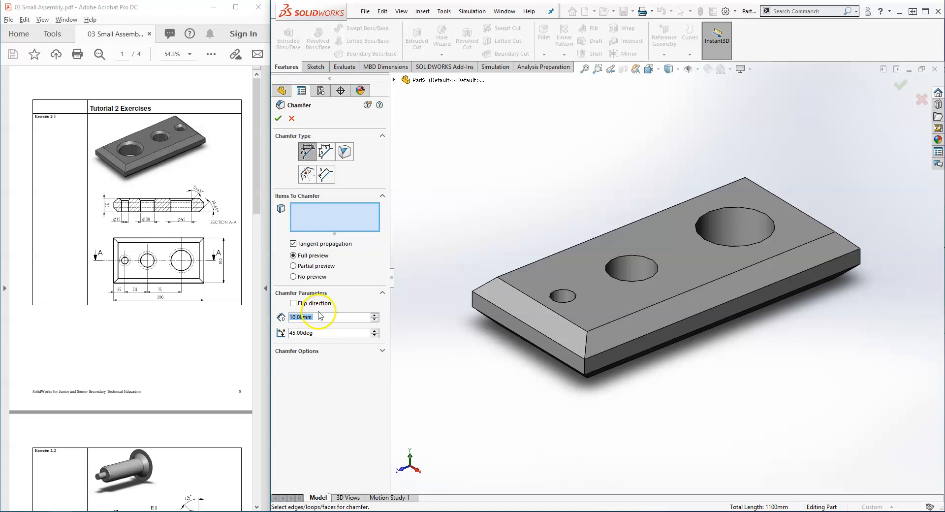
{"action": "type", "text": "5"}
{"action": "key", "text": "Return"}
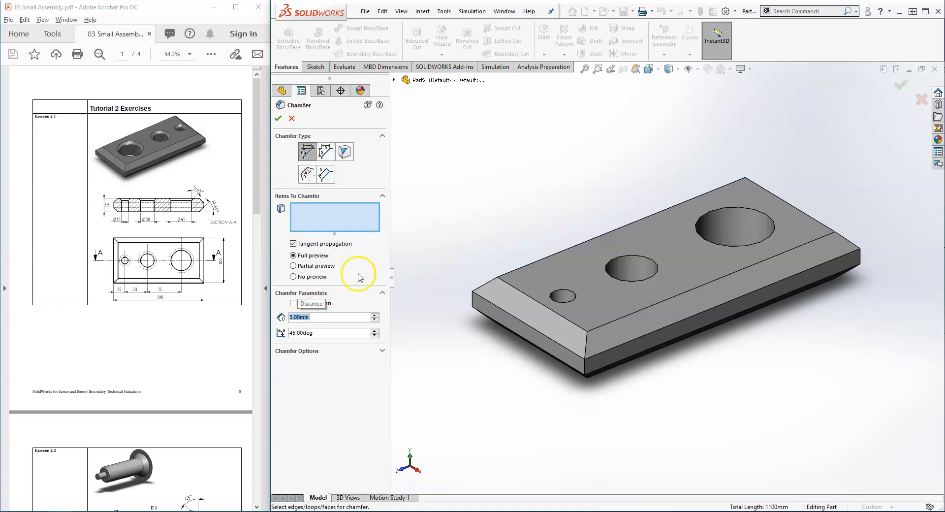
{"action": "left_click", "coordinate": [584, 290]}
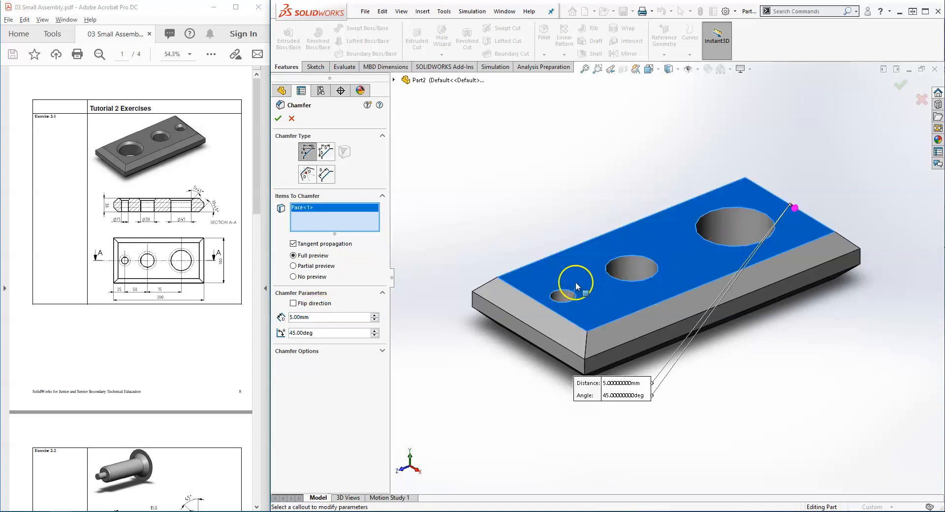
{"action": "left_click", "coordinate": [576, 286]}
{"action": "left_click", "coordinate": [571, 291]}
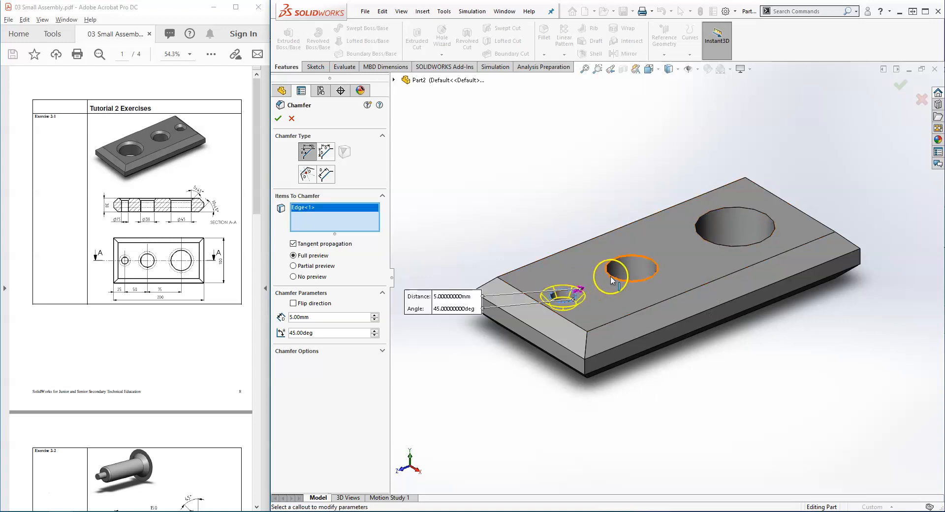
{"action": "left_click", "coordinate": [611, 281]}
{"action": "left_click", "coordinate": [719, 245]}
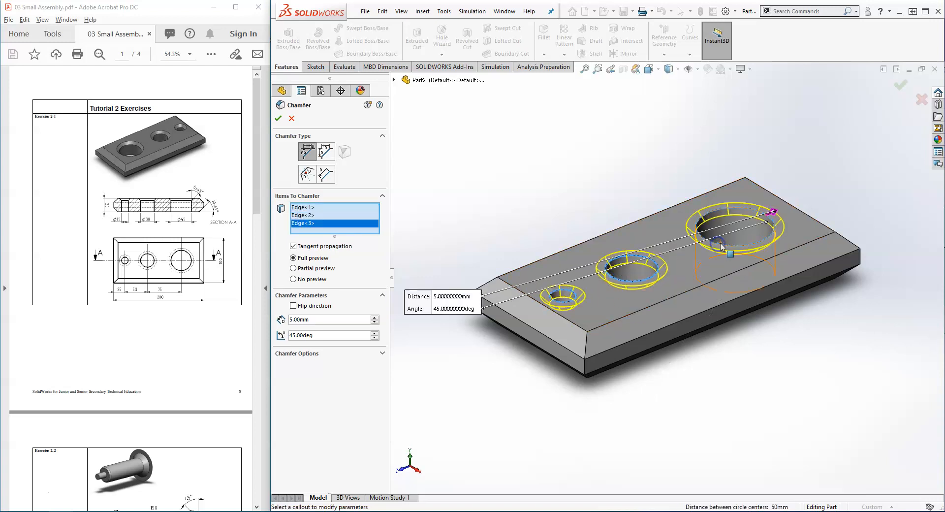
{"action": "left_click", "coordinate": [902, 87]}
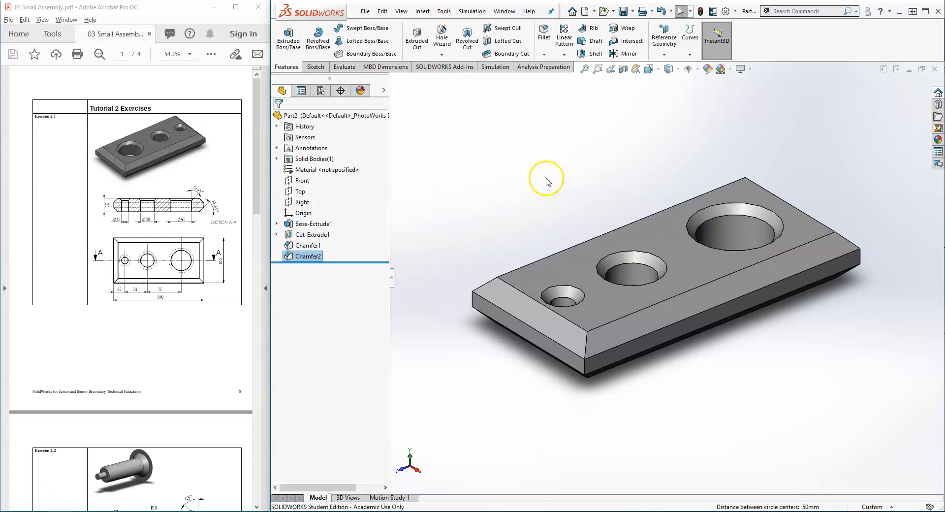
Save the part on the Desktop under the name Block.
{"action": "key", "text": "ctrl+s"}
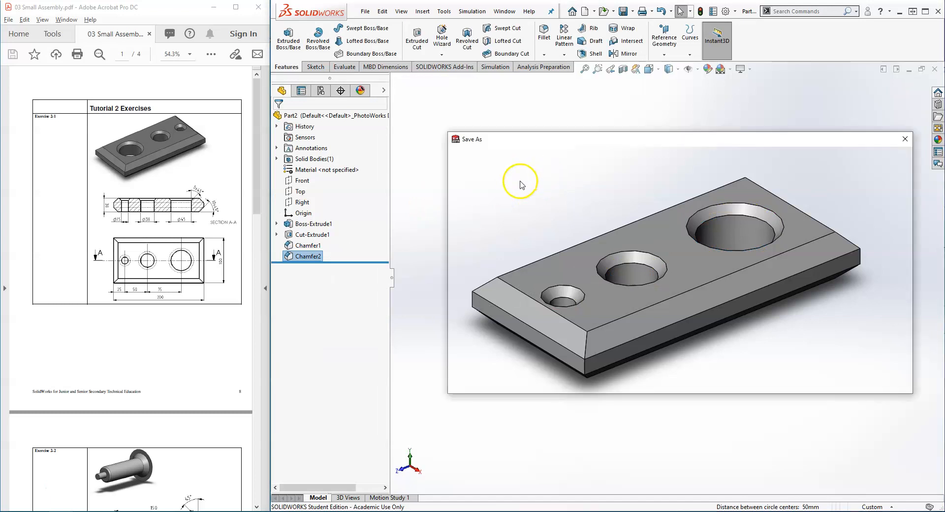
{"action": "left_click", "coordinate": [493, 155]}
{"action": "left_click", "coordinate": [493, 155]}
{"action": "left_click", "coordinate": [493, 155]}
{"action": "left_click", "coordinate": [493, 155]}
{"action": "left_click", "coordinate": [493, 155]}
{"action": "left_click", "coordinate": [493, 155]}
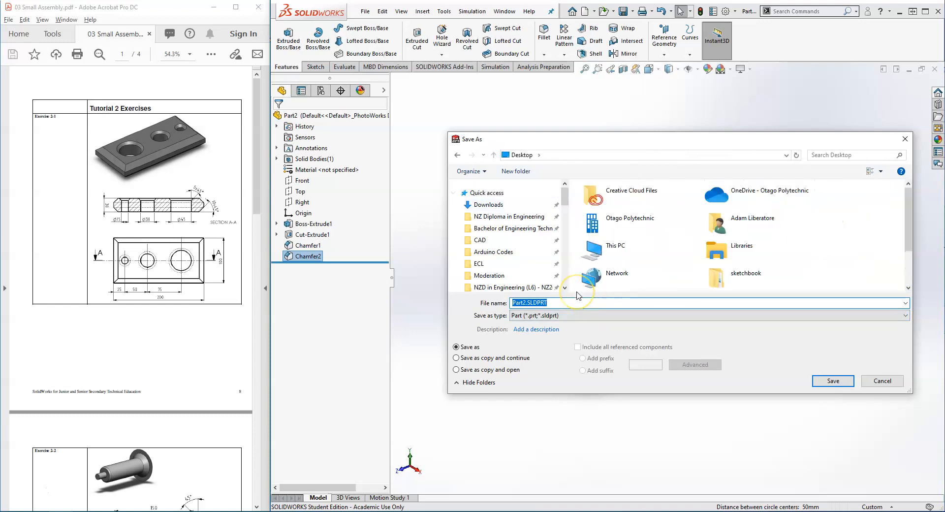
{"action": "key", "text": "Return"}
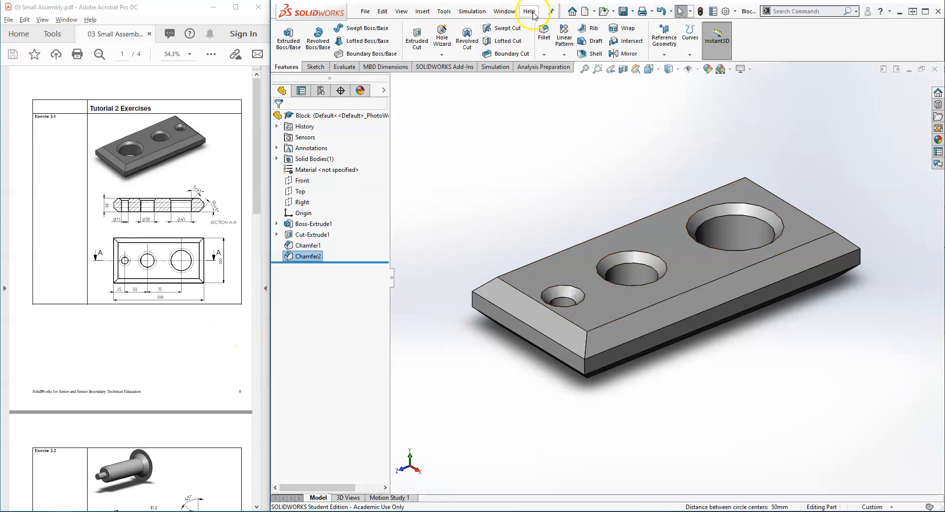
Create a new part document for the flanged shaft of Exercise 2-2.
{"action": "left_click", "coordinate": [594, 12]}
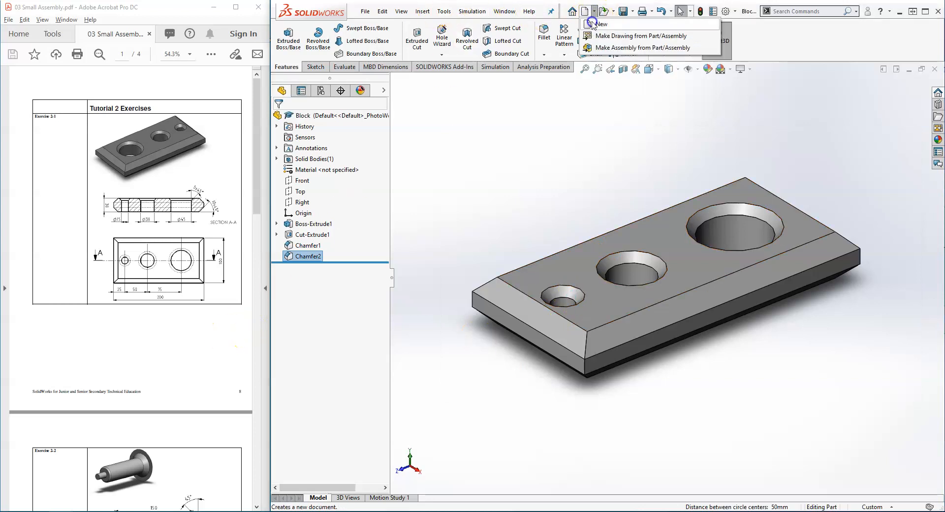
{"action": "left_click", "coordinate": [593, 24]}
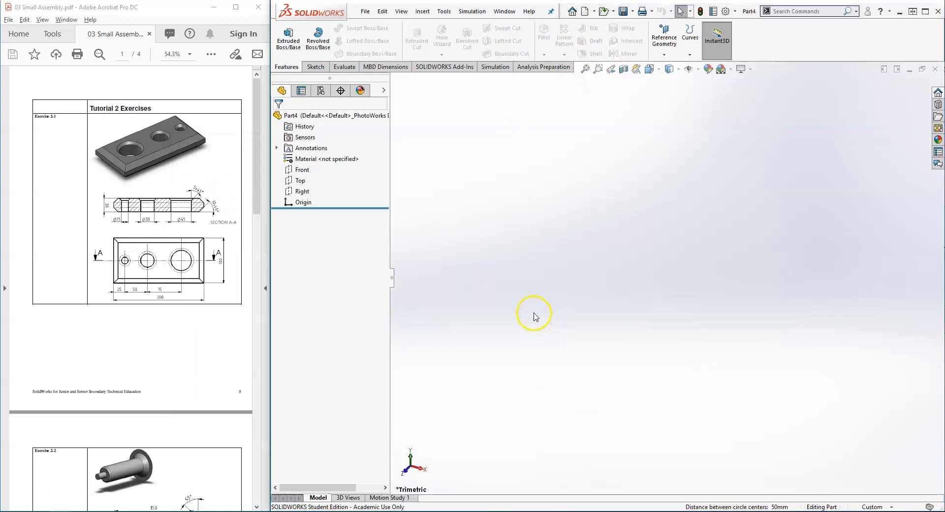
{"action": "scroll", "coordinate": [105, 341], "scroll_direction": "down", "scroll_amount": 5}
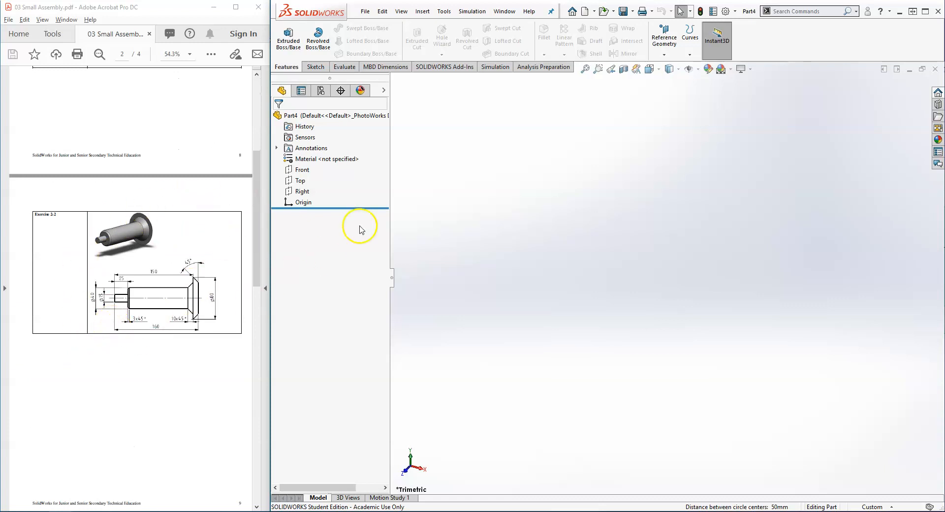
Open a new sketch on the Top plane of the new part.
{"action": "left_click", "coordinate": [300, 180]}
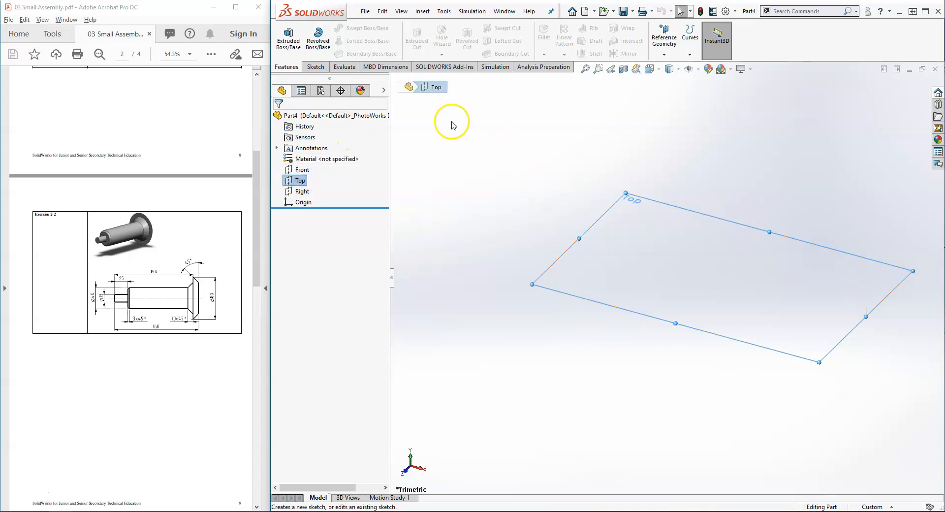
{"action": "left_click", "coordinate": [302, 183]}
{"action": "left_click", "coordinate": [329, 176]}
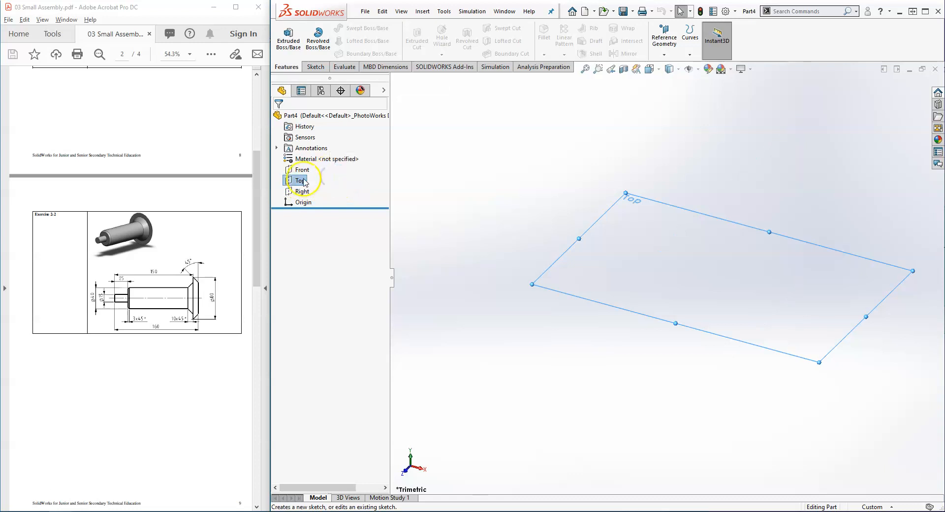
{"action": "left_click", "coordinate": [311, 166]}
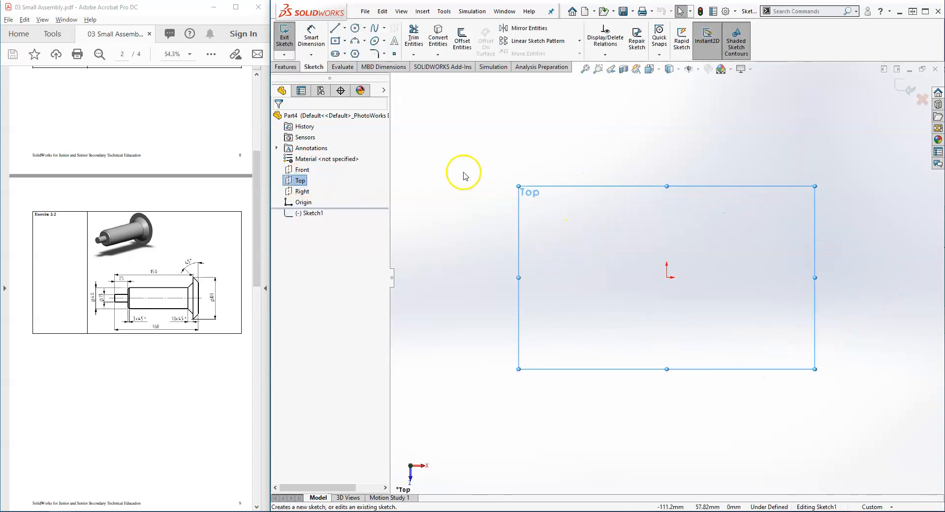
Sketch a horizontal centerline starting at the origin as the shaft's axis of revolution.
{"action": "left_click", "coordinate": [336, 28]}
{"action": "left_click", "coordinate": [344, 28]}
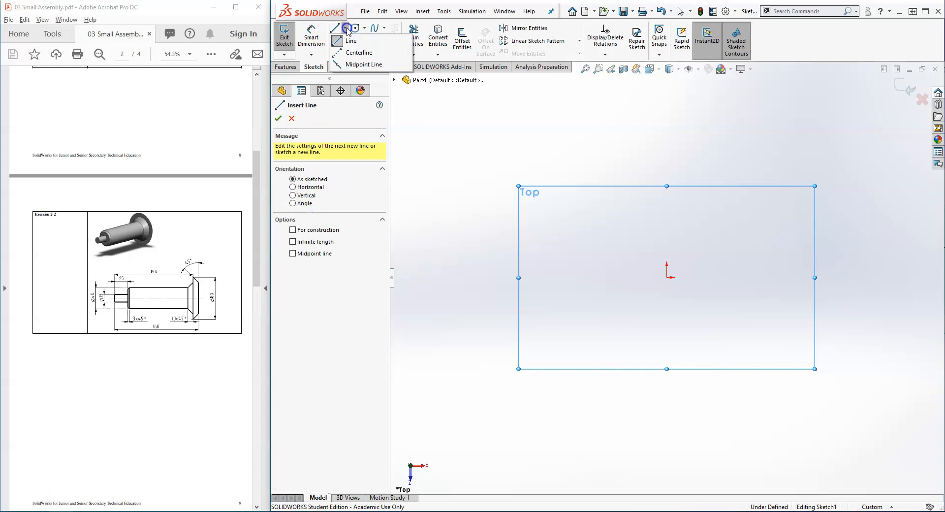
{"action": "left_click", "coordinate": [357, 53]}
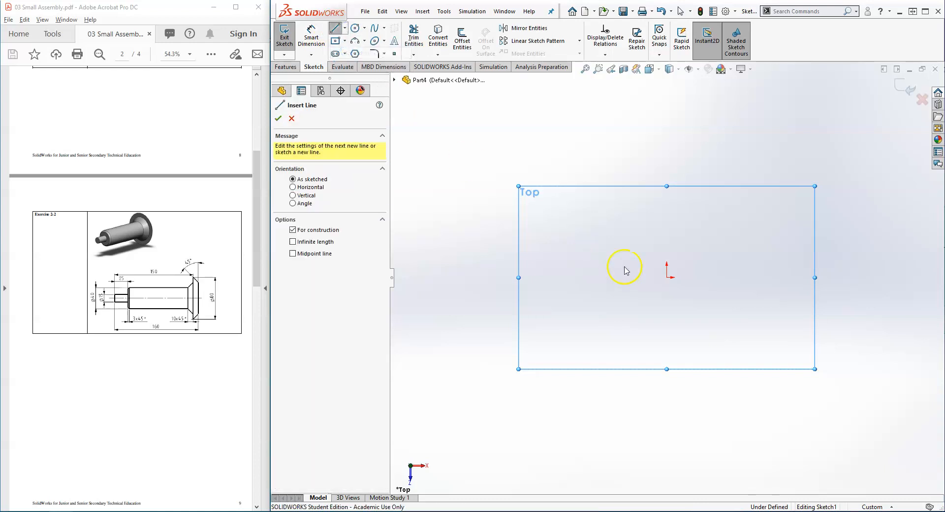
{"action": "left_click", "coordinate": [667, 278]}
{"action": "left_click", "coordinate": [822, 278]}
{"action": "scroll", "coordinate": [807, 270], "scroll_direction": "up", "scroll_amount": 3}
{"action": "scroll", "coordinate": [809, 268], "scroll_direction": "down", "scroll_amount": 6}
{"action": "key", "text": "Escape"}
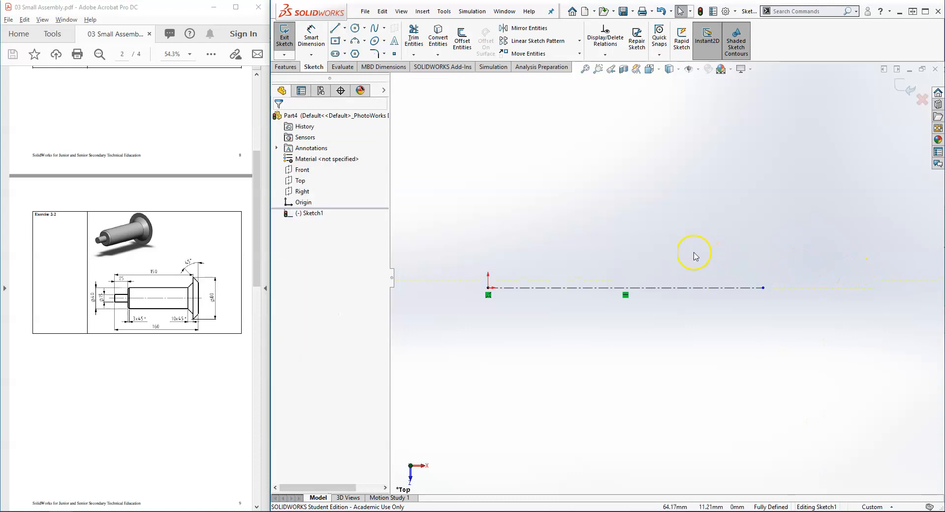
Sketch the half-profile from the origin: an axis edge about 70 mm long, the flange face, slanted rim, shoulder, body edge and step down.
{"action": "left_click", "coordinate": [336, 29]}
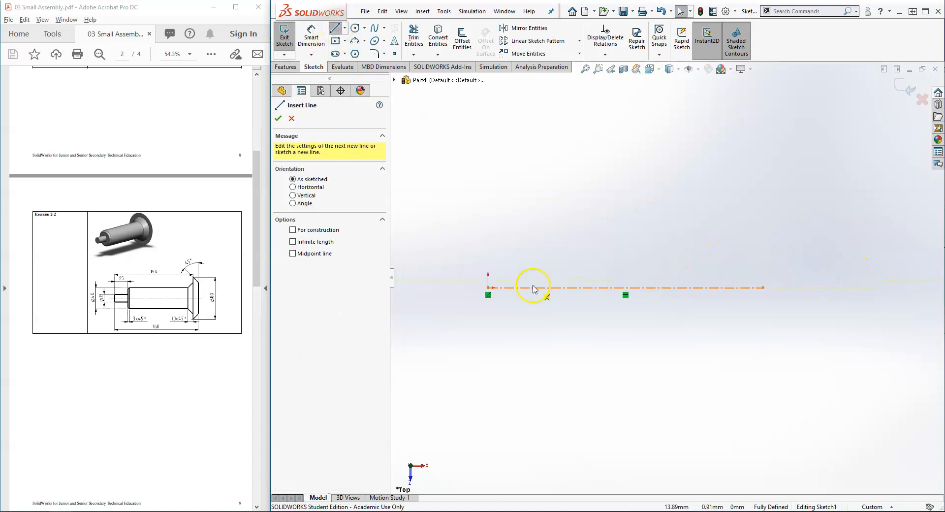
{"action": "left_click", "coordinate": [488, 288]}
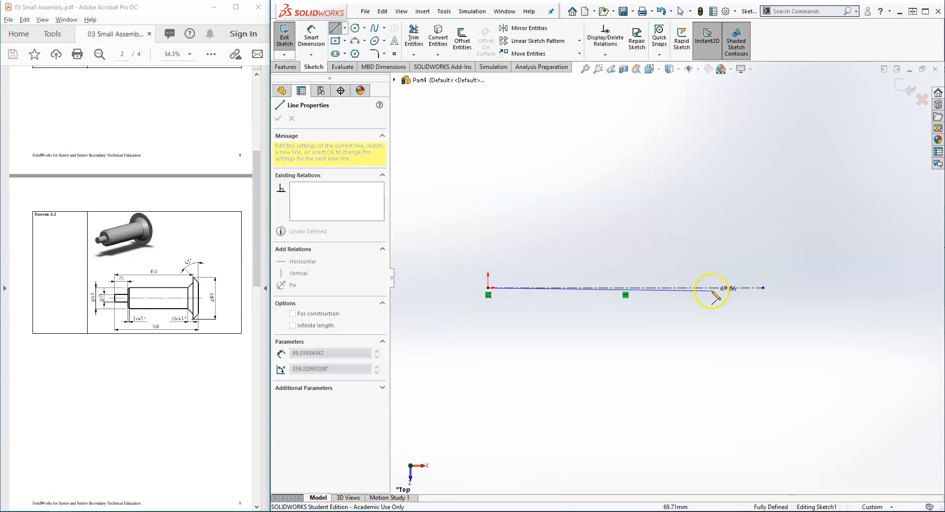
{"action": "left_click", "coordinate": [712, 287]}
{"action": "left_click", "coordinate": [711, 254]}
{"action": "left_click", "coordinate": [699, 232]}
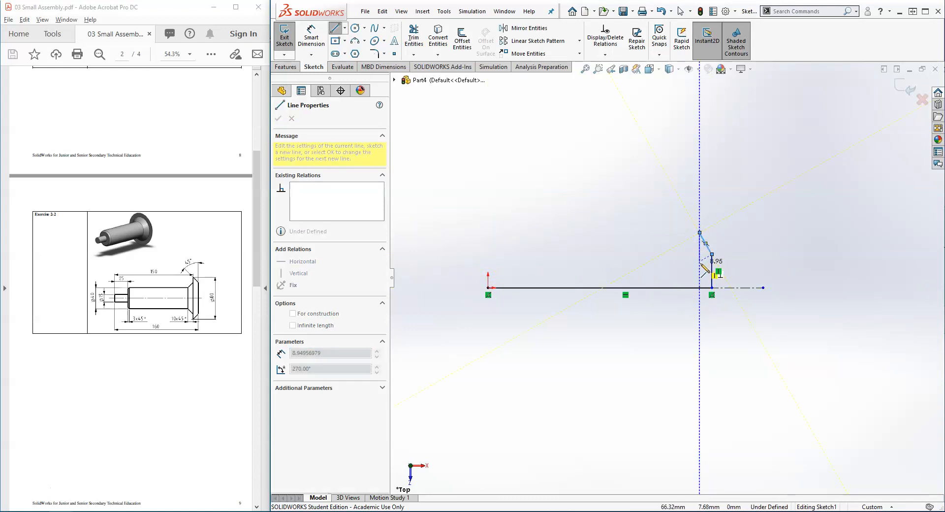
{"action": "left_click", "coordinate": [699, 261]}
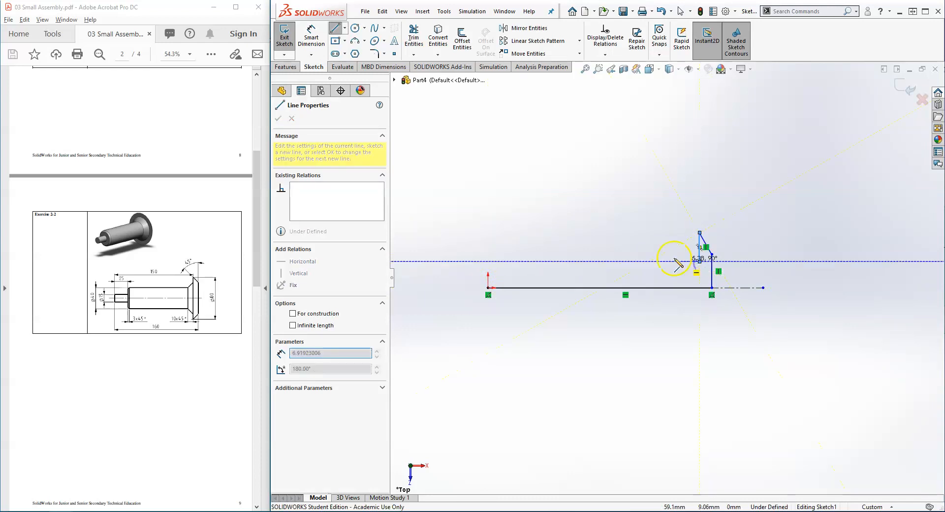
{"action": "left_click", "coordinate": [541, 261]}
{"action": "left_click", "coordinate": [541, 275]}
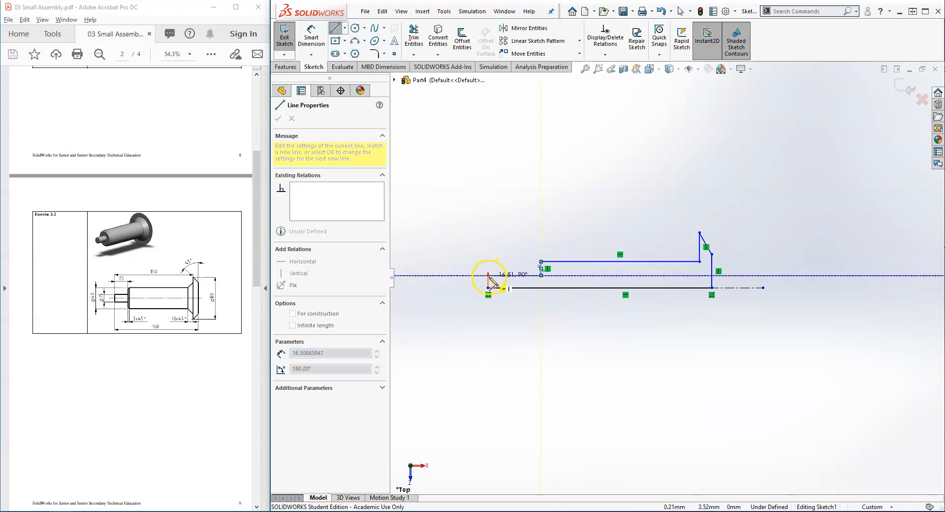
Close the half-profile with a horizontal journal edge about 16.5 mm long and a vertical end line down to the origin.
{"action": "scroll", "coordinate": [488, 276], "scroll_direction": "down", "scroll_amount": 2}
{"action": "scroll", "coordinate": [488, 277], "scroll_direction": "up", "scroll_amount": 2}
{"action": "scroll", "coordinate": [566, 280], "scroll_direction": "down", "scroll_amount": 4}
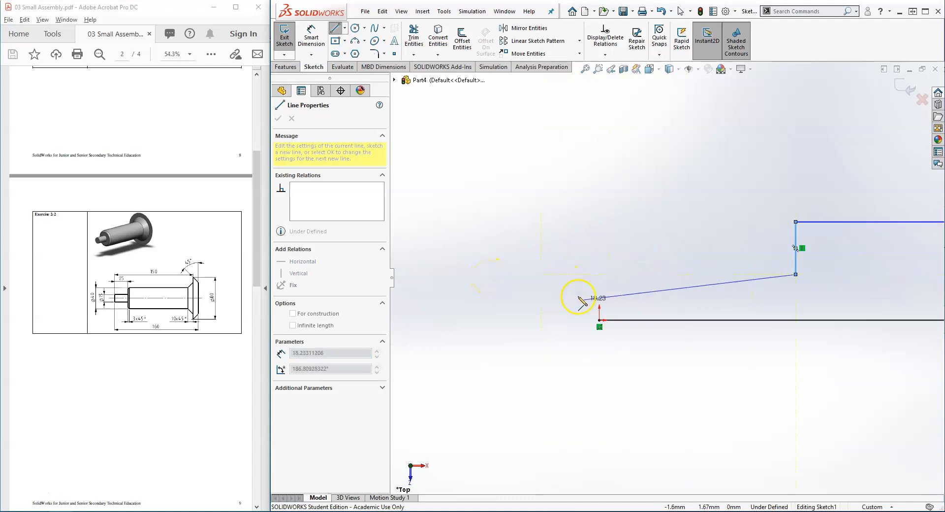
{"action": "left_click", "coordinate": [598, 274]}
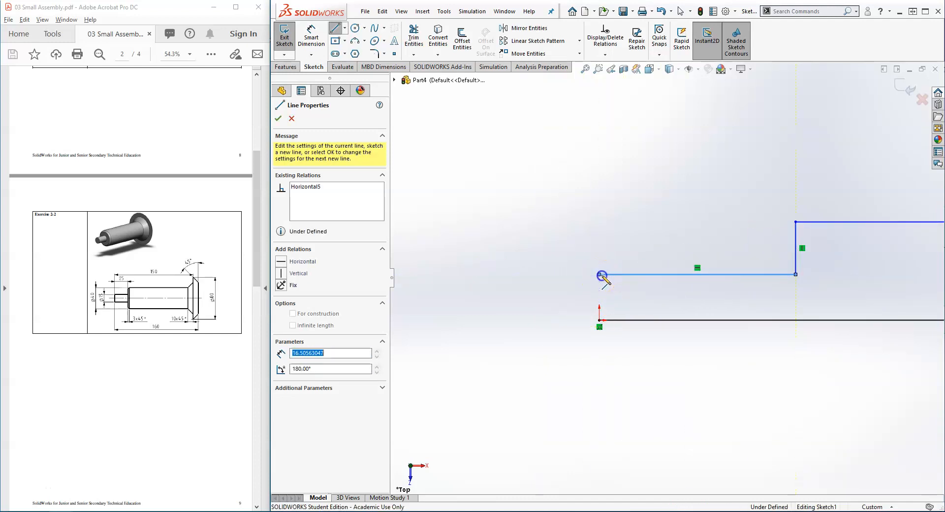
{"action": "left_click", "coordinate": [599, 320]}
{"action": "scroll", "coordinate": [519, 274], "scroll_direction": "up", "scroll_amount": 4}
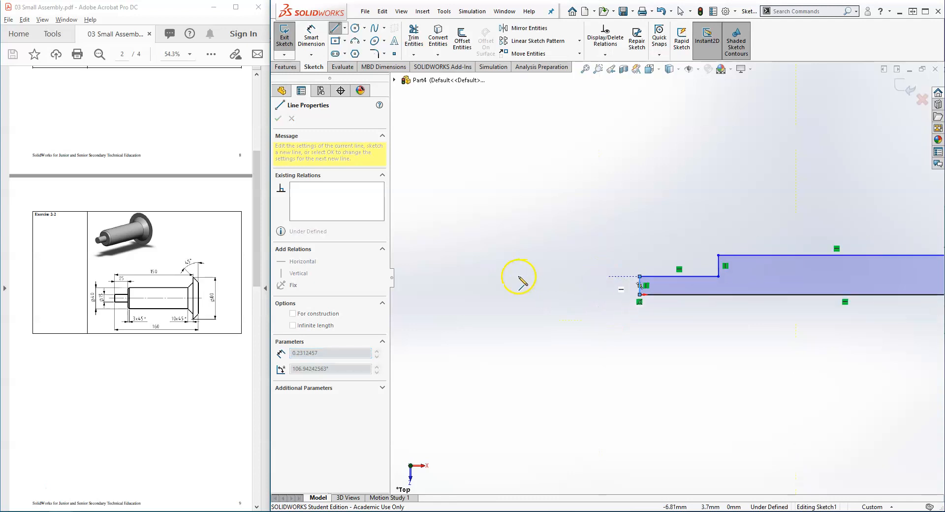
{"action": "scroll", "coordinate": [846, 269], "scroll_direction": "down", "scroll_amount": 2}
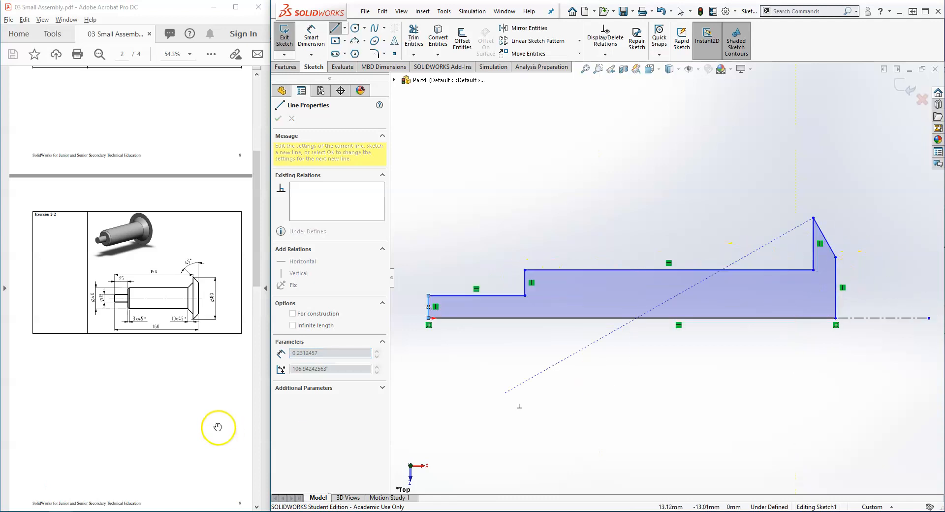
{"action": "key", "text": "Escape"}
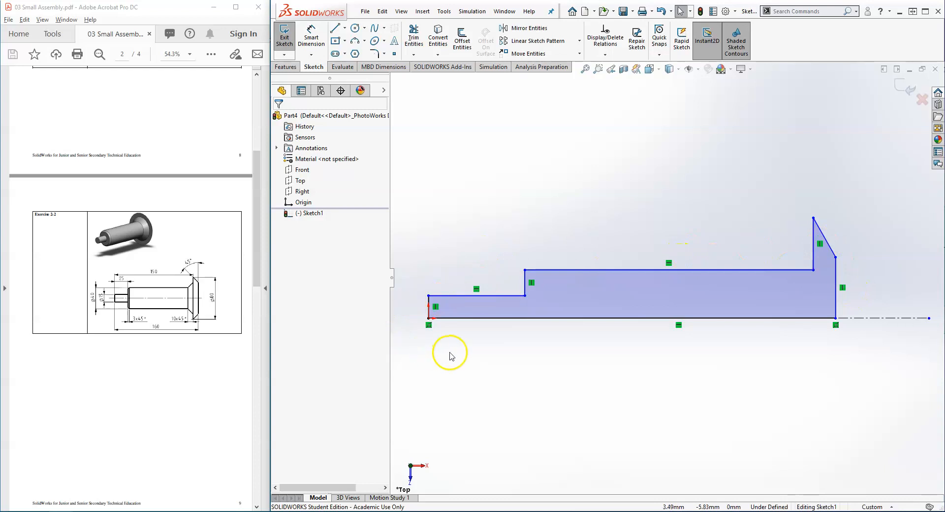
Dimension the length of the small end journal as 25 mm.
{"action": "right_click_drag", "start_coordinate": [449, 368], "coordinate": [461, 319]}
{"action": "left_click", "coordinate": [435, 301]}
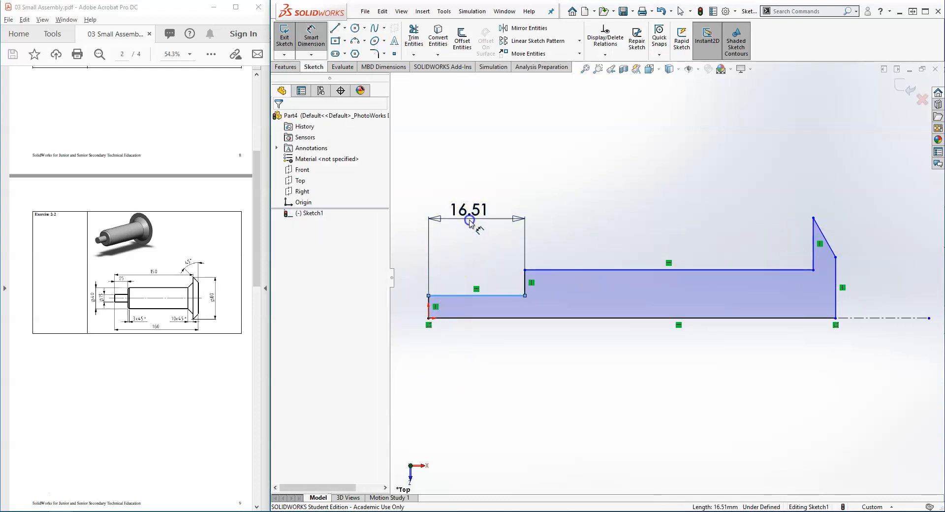
{"action": "left_click", "coordinate": [470, 222]}
{"action": "type", "text": "25"}
{"action": "key", "text": "Return"}
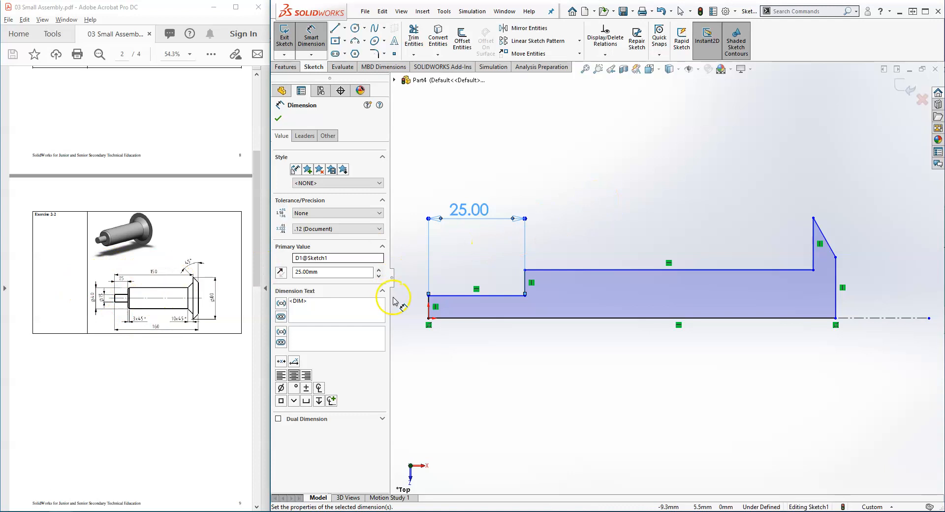
Dimension the distance from the journal's end face to the flange shoulder as 150 mm.
{"action": "left_click", "coordinate": [426, 304]}
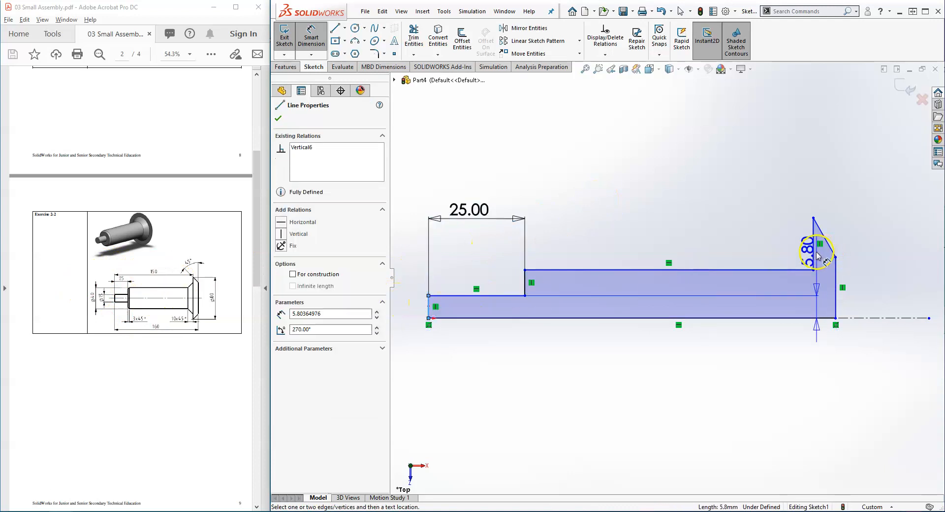
{"action": "left_click", "coordinate": [682, 162]}
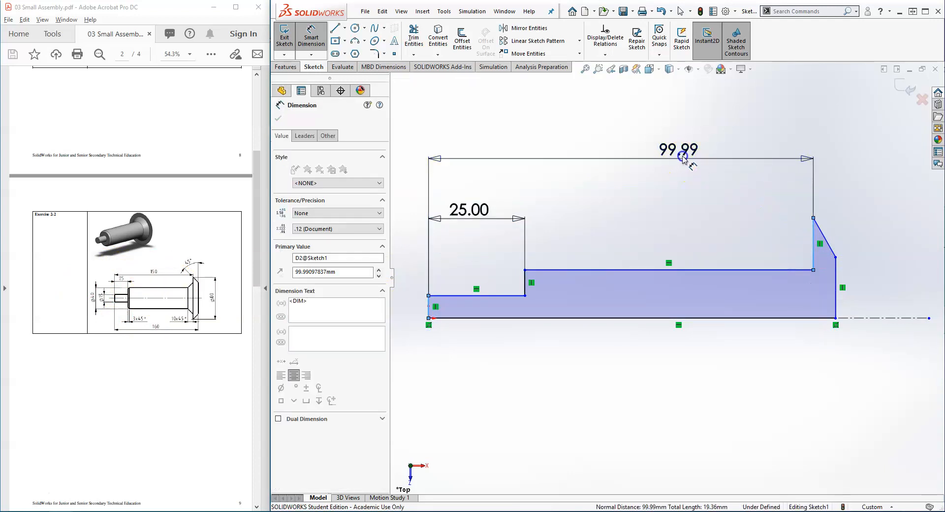
{"action": "type", "text": "150"}
{"action": "key", "text": "Return"}
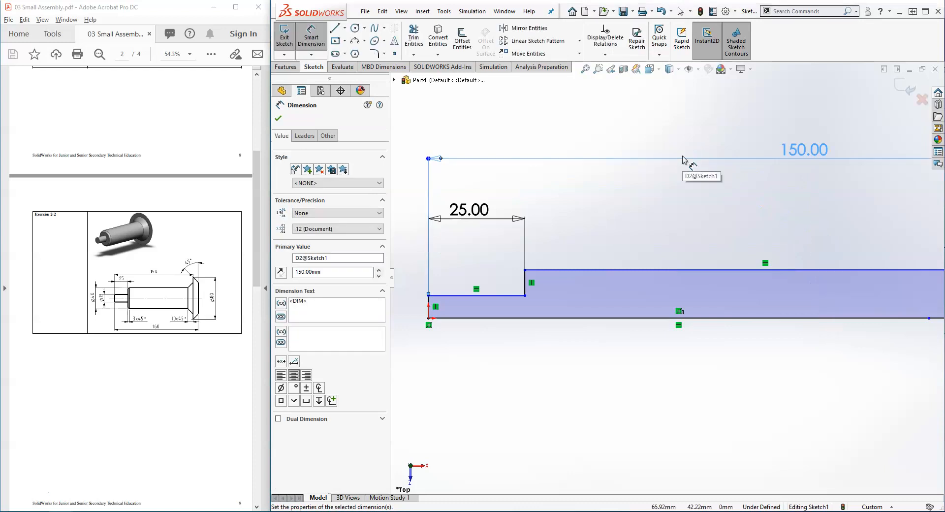
{"action": "scroll", "coordinate": [662, 221], "scroll_direction": "down", "scroll_amount": 2}
{"action": "scroll", "coordinate": [661, 219], "scroll_direction": "up", "scroll_amount": 8}
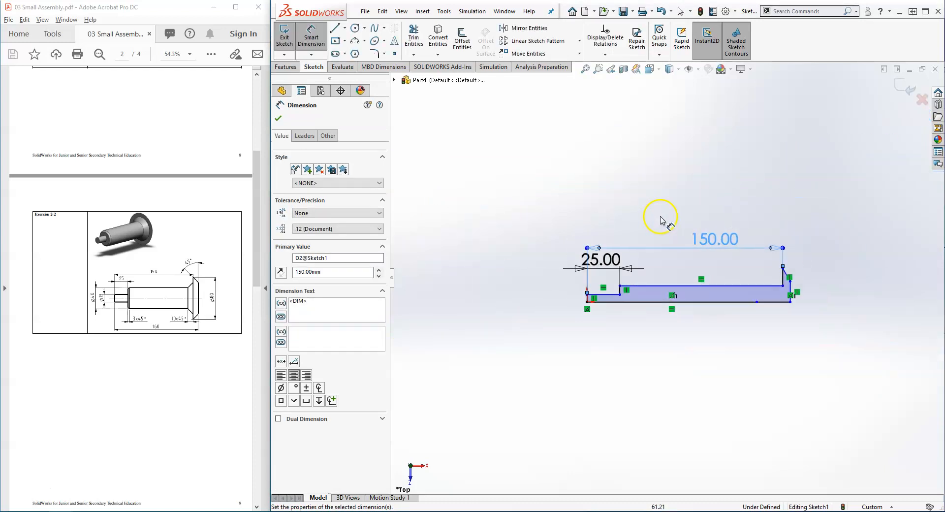
{"action": "scroll", "coordinate": [807, 269], "scroll_direction": "down", "scroll_amount": 4}
{"action": "key", "text": "Escape"}
Extend the centerline by moving its free endpoint along the axis to beyond the flange face.
{"action": "scroll", "coordinate": [770, 311], "scroll_direction": "up", "scroll_amount": 2}
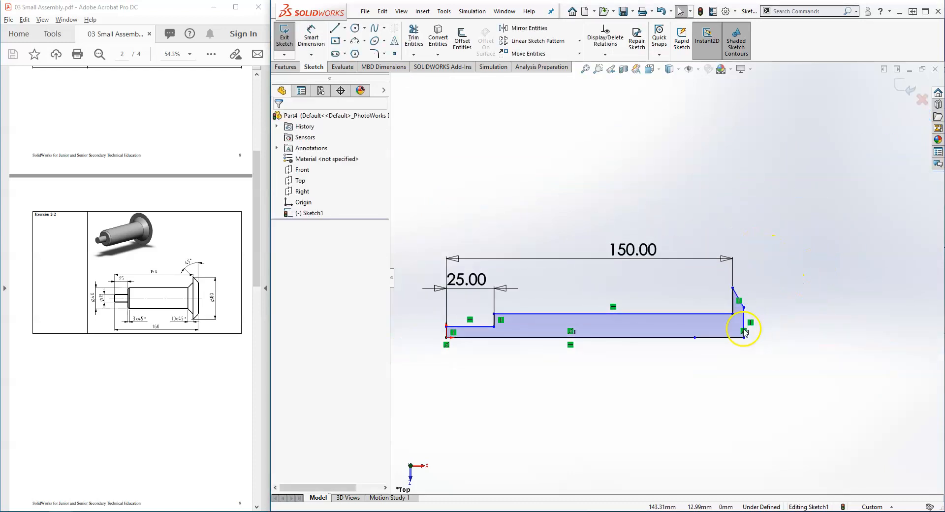
{"action": "left_click_drag", "start_coordinate": [694, 338], "coordinate": [839, 337]}
{"action": "scroll", "coordinate": [426, 309], "scroll_direction": "up", "scroll_amount": 1}
{"action": "scroll", "coordinate": [425, 307], "scroll_direction": "down", "scroll_amount": 1}
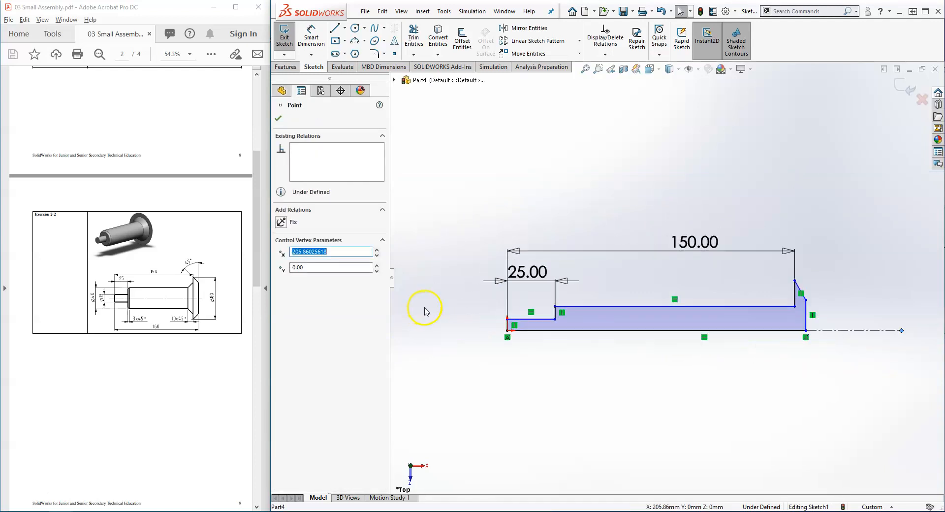
{"action": "scroll", "coordinate": [816, 274], "scroll_direction": "down", "scroll_amount": 2}
{"action": "scroll", "coordinate": [808, 272], "scroll_direction": "up", "scroll_amount": 1}
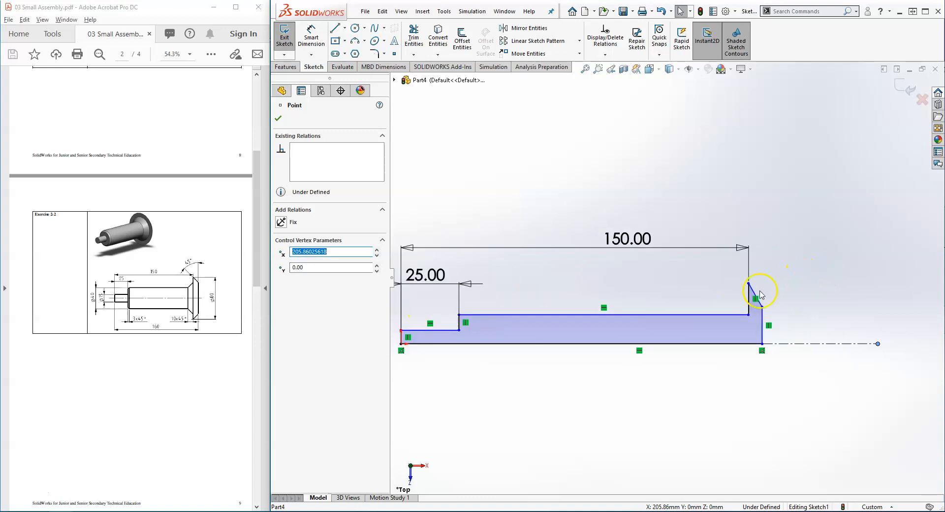
{"action": "key", "text": "f"}
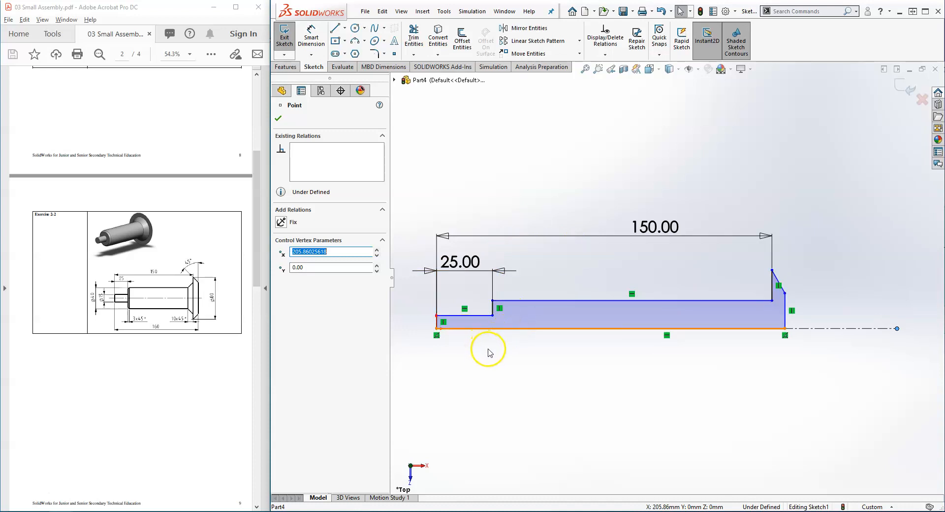
Dimension the shaft's overall length between its two end faces as 160 mm.
{"action": "left_click", "coordinate": [311, 37]}
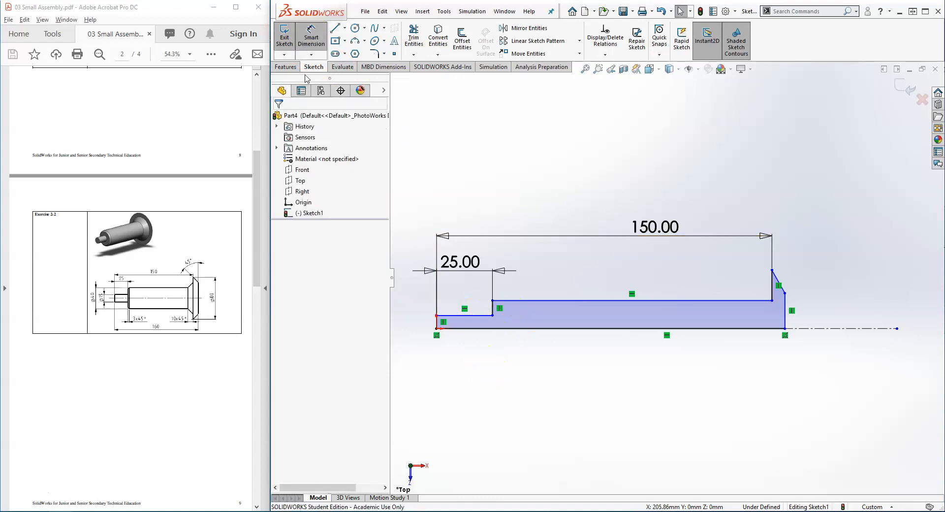
{"action": "left_click", "coordinate": [437, 322]}
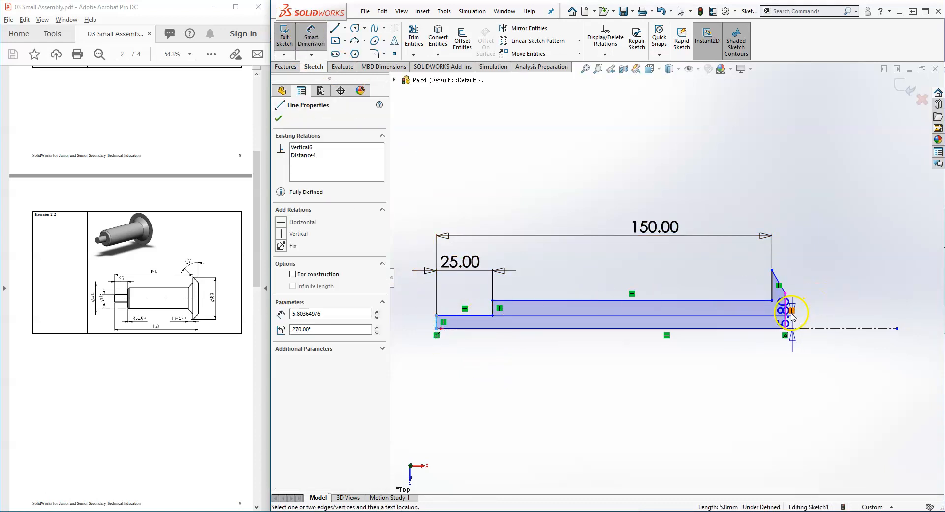
{"action": "left_click", "coordinate": [785, 293]}
{"action": "left_click", "coordinate": [619, 176]}
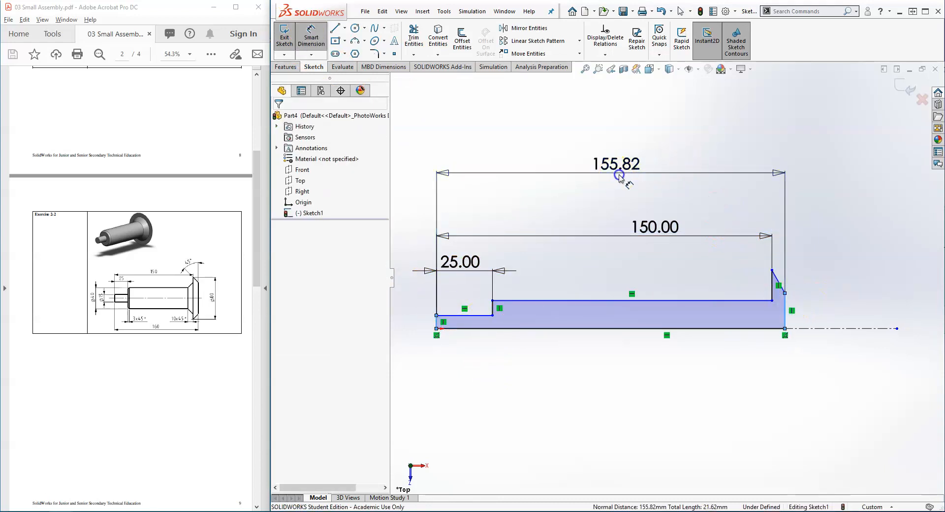
{"action": "key", "text": "Return"}
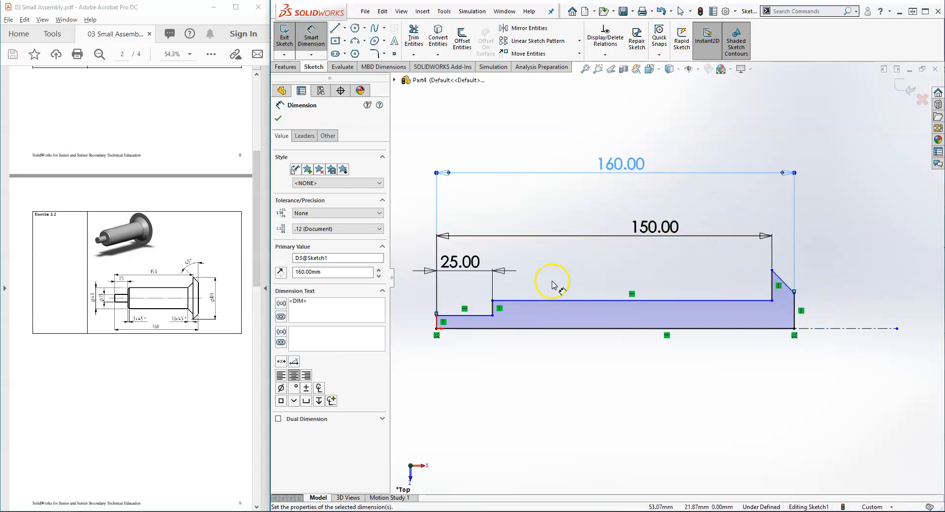
Dimension the journal's diameter across the centerline as 15 mm.
{"action": "left_click", "coordinate": [466, 315]}
{"action": "left_click", "coordinate": [855, 329]}
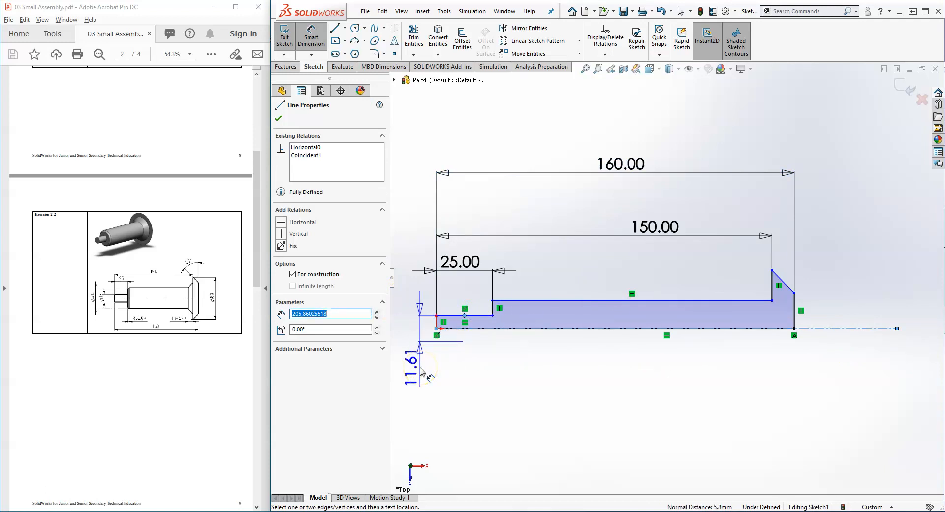
{"action": "left_click", "coordinate": [421, 371]}
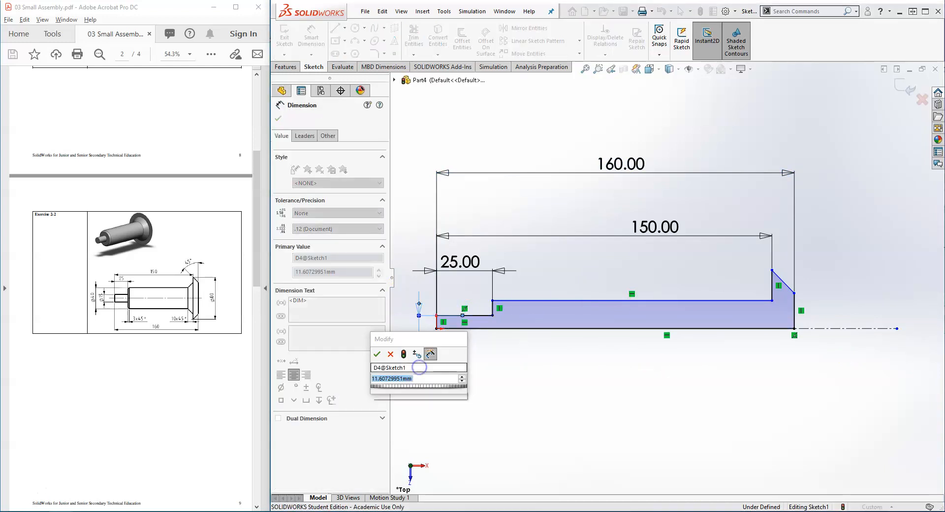
{"action": "key", "text": "Return"}
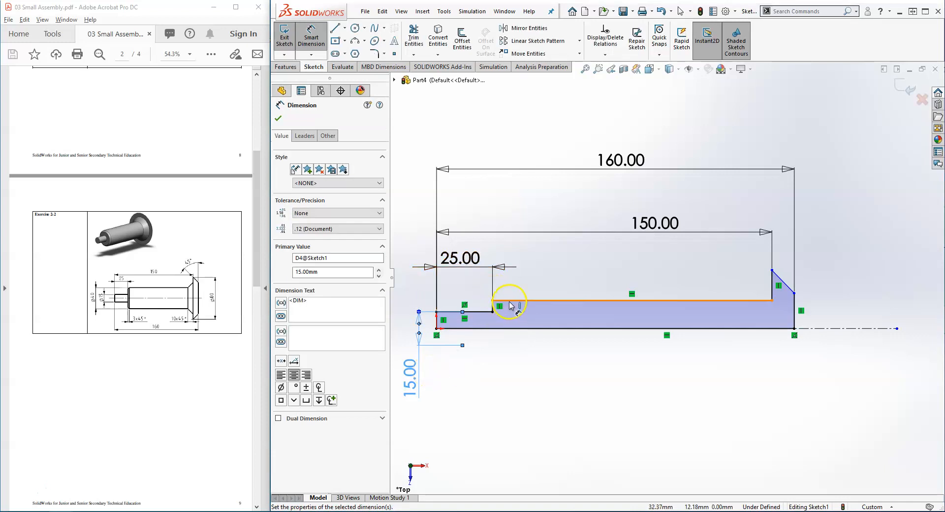
Dimension the main body's diameter across the centerline as 40 mm.
{"action": "left_click", "coordinate": [506, 301]}
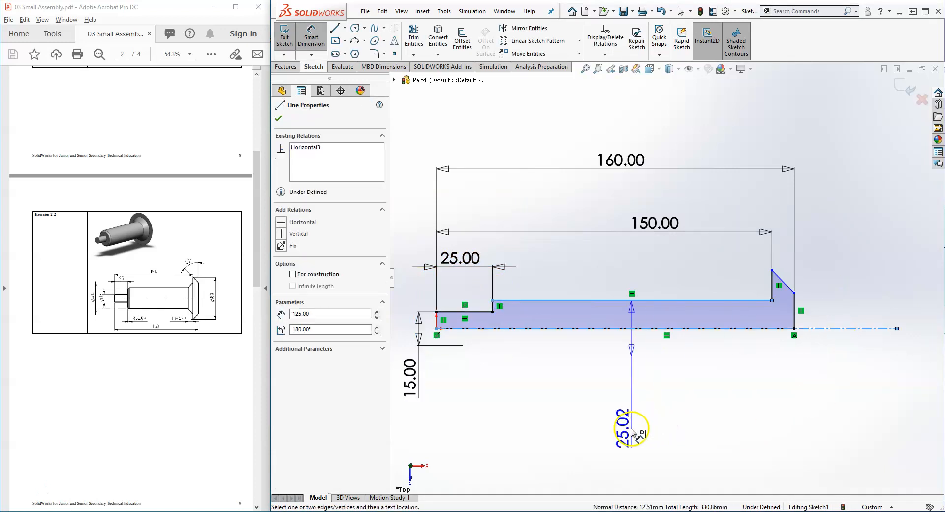
{"action": "left_click", "coordinate": [631, 432]}
{"action": "type", "text": "40"}
{"action": "key", "text": "Return"}
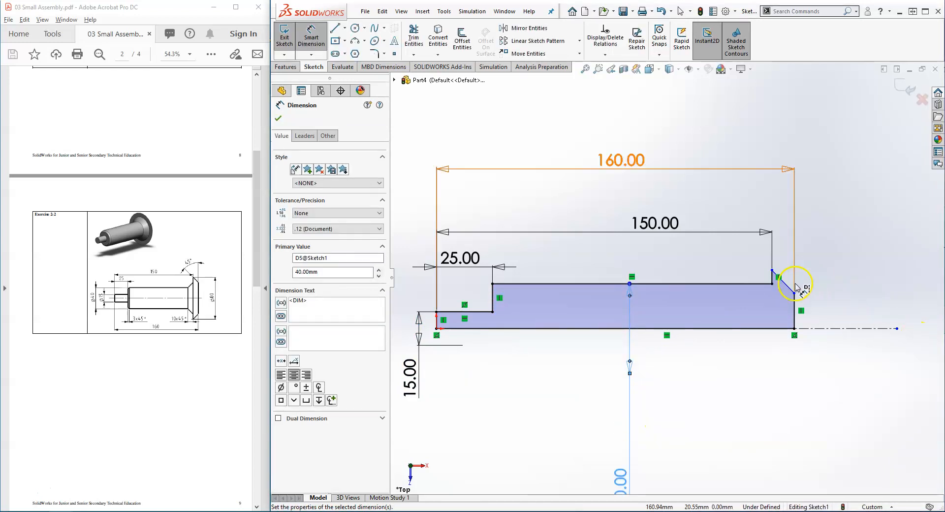
Dimension the flange's outer diameter from its tip across the centerline as 60 mm.
{"action": "left_click", "coordinate": [771, 270]}
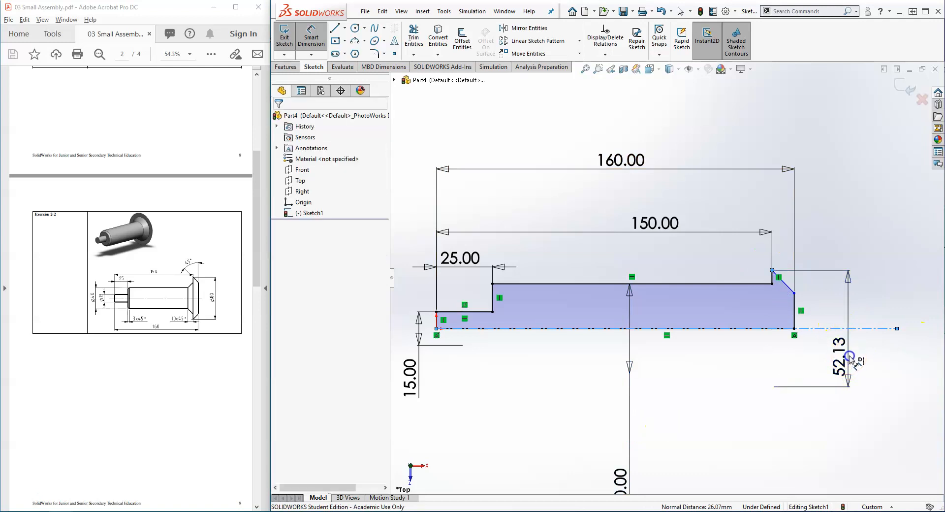
{"action": "left_click", "coordinate": [849, 358]}
{"action": "type", "text": "60"}
{"action": "key", "text": "Return"}
{"action": "left_click", "coordinate": [912, 321]}
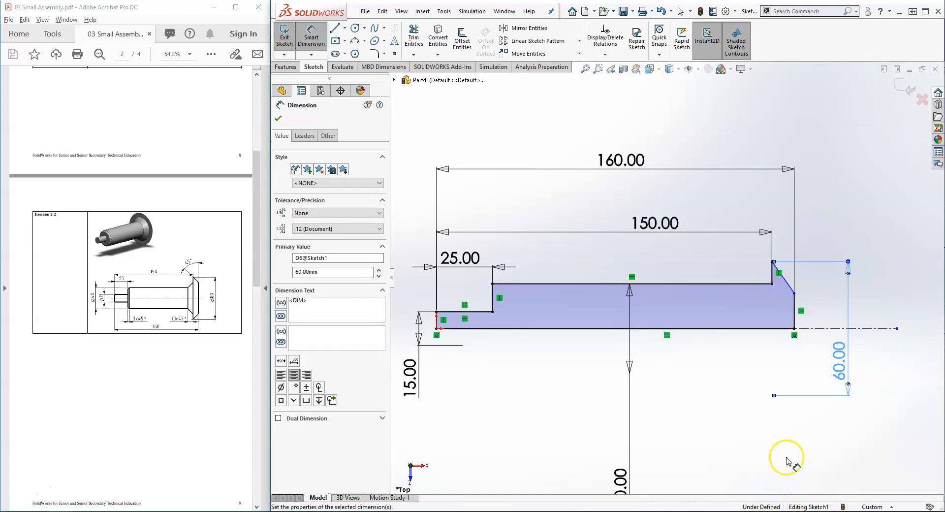
{"action": "key", "text": "Escape"}
{"action": "scroll", "coordinate": [772, 278], "scroll_direction": "down", "scroll_amount": 4}
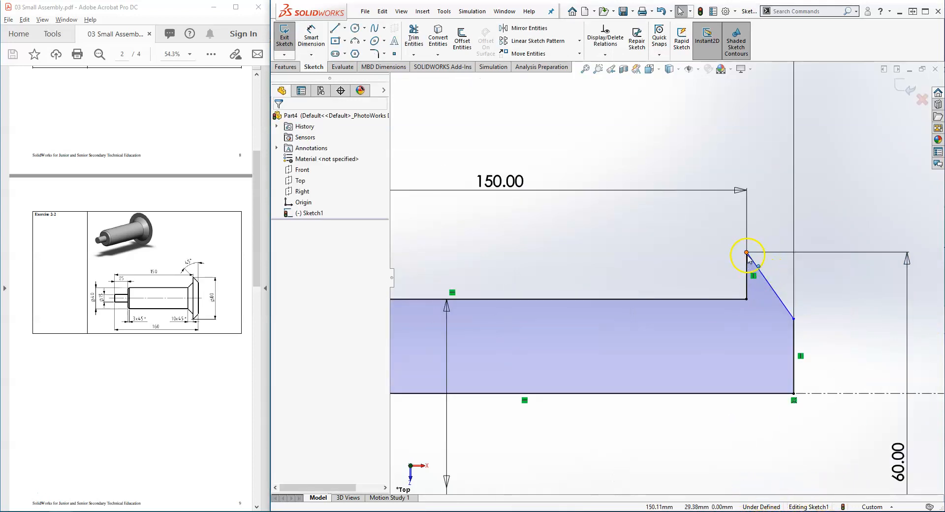
Reshape the flange's slanted edge and dimension its angle to the vertical end face as 45°.
{"action": "mouse_move", "coordinate": [793, 319]}
{"action": "left_mouse_down"}
{"action": "mouse_move", "coordinate": [784, 249]}
{"action": "mouse_move", "coordinate": [803, 337]}
{"action": "mouse_move", "coordinate": [793, 307]}
{"action": "left_mouse_up"}
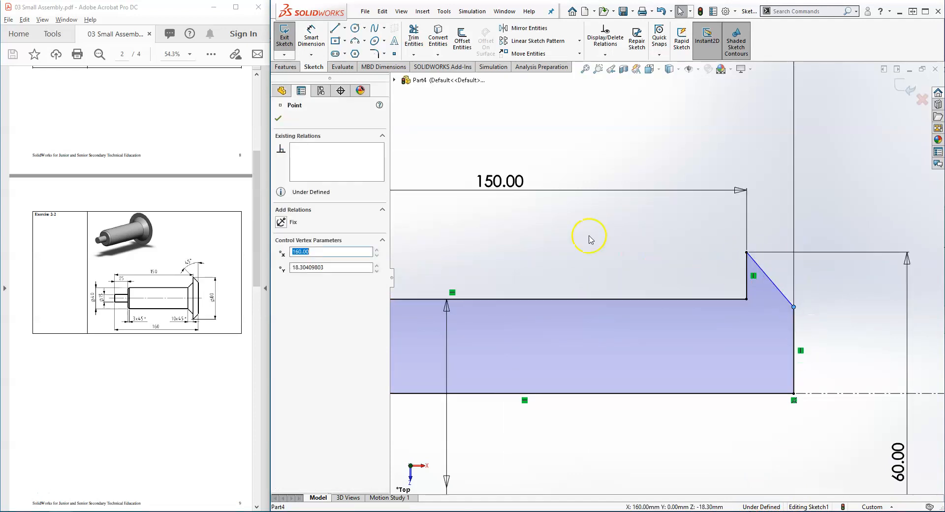
{"action": "left_click", "coordinate": [311, 34]}
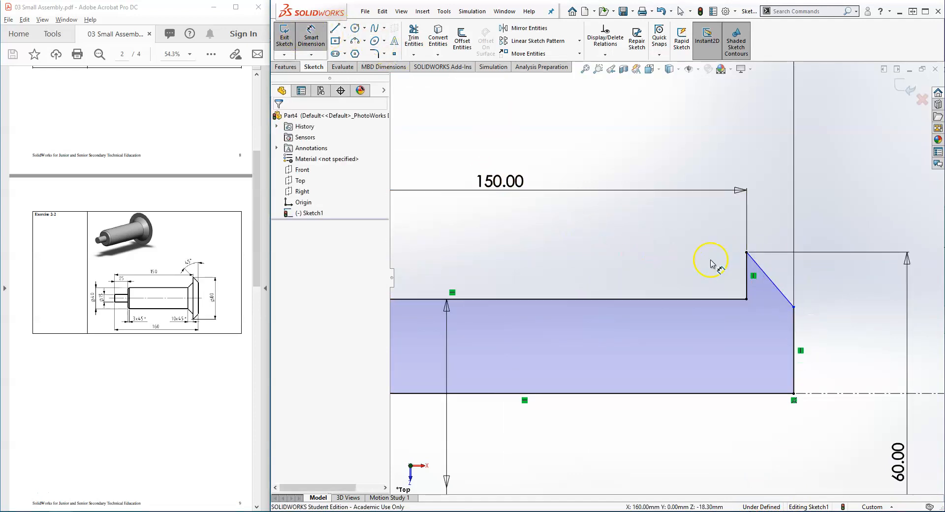
{"action": "left_click", "coordinate": [783, 297]}
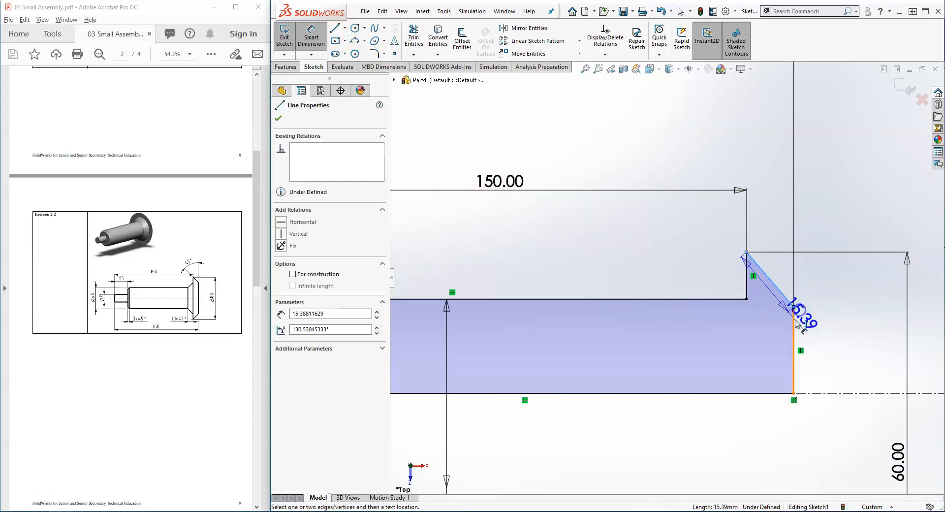
{"action": "left_click", "coordinate": [793, 320]}
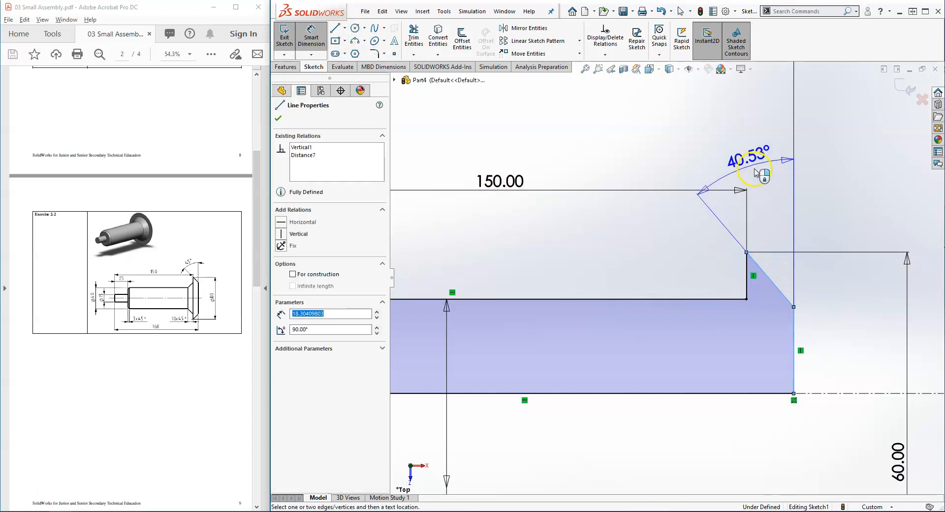
{"action": "left_click", "coordinate": [738, 126]}
{"action": "type", "text": "45"}
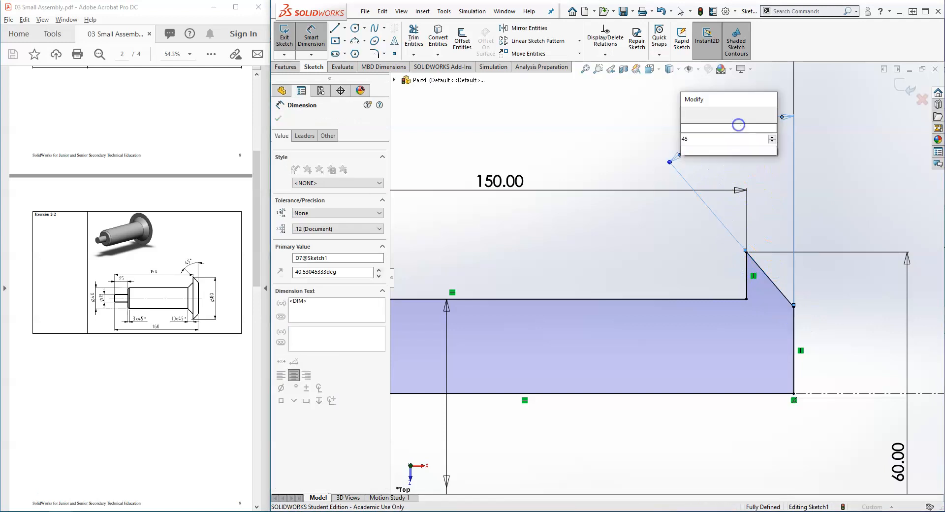
{"action": "key", "text": "Return"}
{"action": "key", "text": "f"}
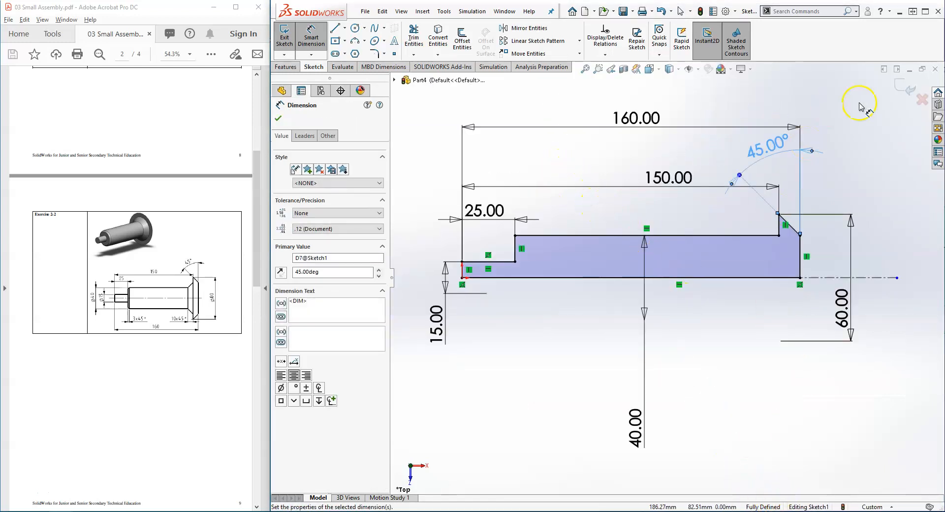
Revolve the half-profile 360° about the centerline into a solid shaft.
{"action": "left_click", "coordinate": [286, 67]}
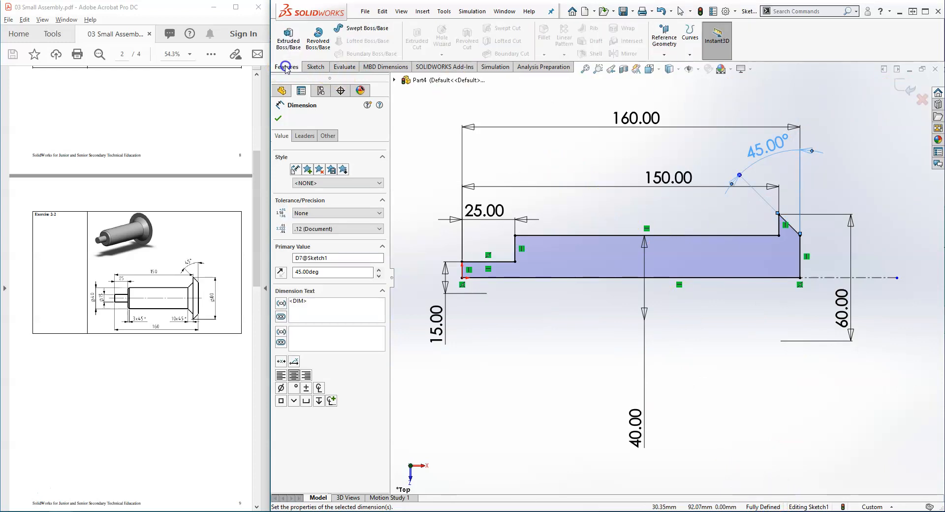
{"action": "left_click", "coordinate": [315, 42]}
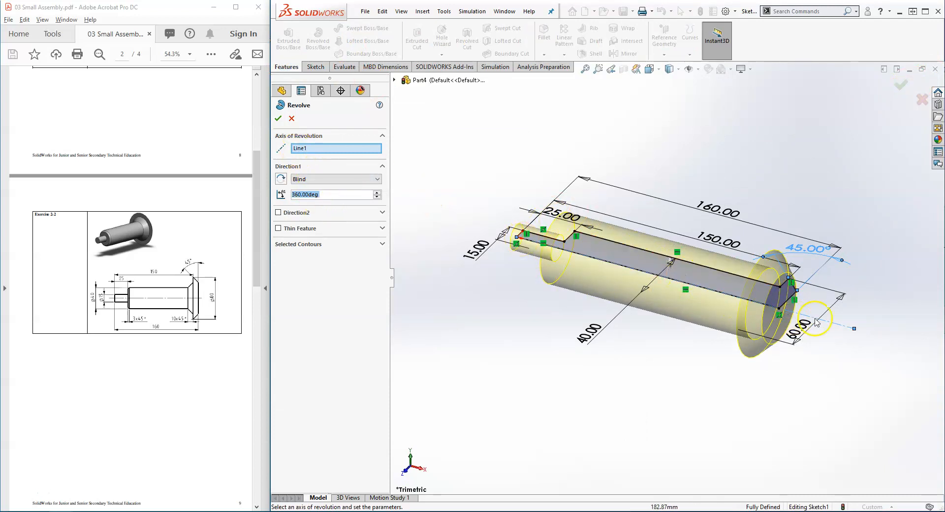
{"action": "left_click", "coordinate": [903, 87]}
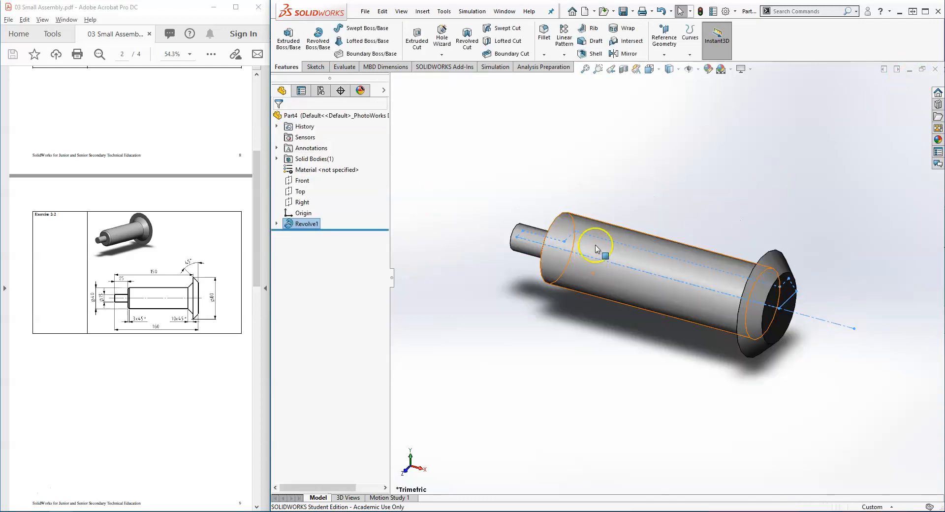
Chamfer the main body's circular edge at the journal end at 45°.
{"action": "scroll", "coordinate": [598, 246], "scroll_direction": "down", "scroll_amount": 2}
{"action": "middle_click_drag", "start_coordinate": [599, 245], "coordinate": [670, 312]}
{"action": "scroll", "coordinate": [670, 313], "scroll_direction": "up", "scroll_amount": 2}
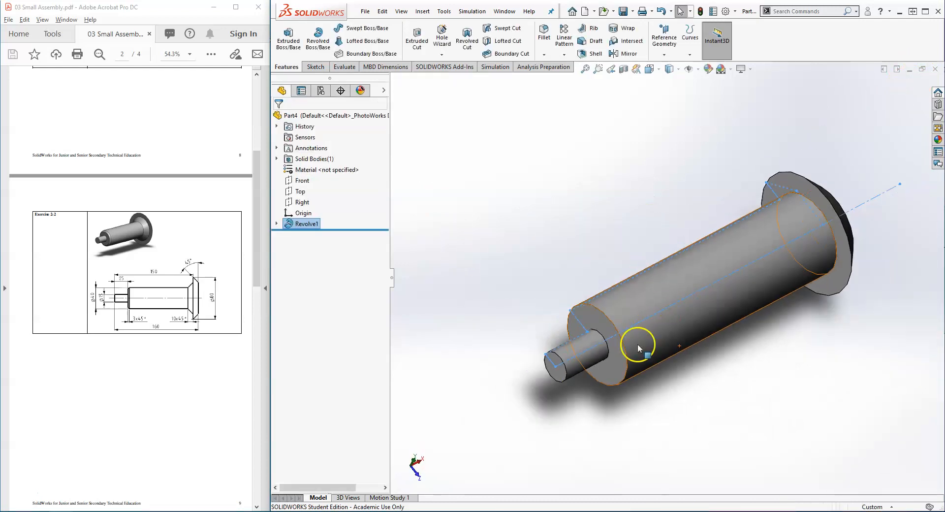
{"action": "left_click", "coordinate": [545, 56]}
{"action": "left_click", "coordinate": [561, 77]}
{"action": "left_click", "coordinate": [610, 323]}
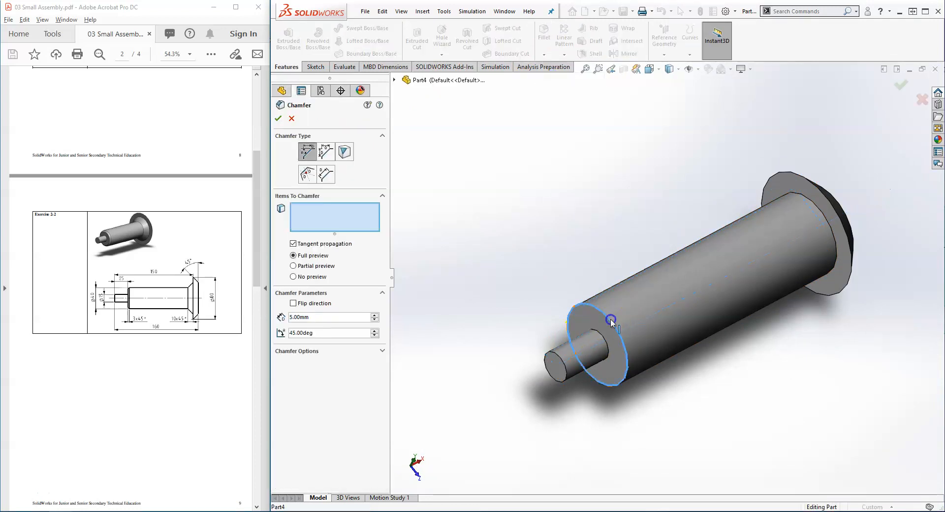
{"action": "left_click", "coordinate": [328, 317]}
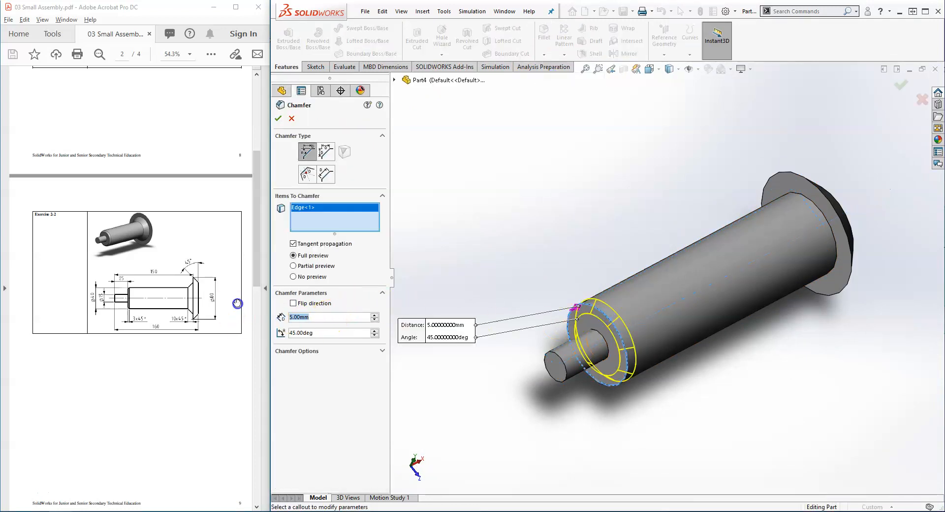
{"action": "key", "text": "Return"}
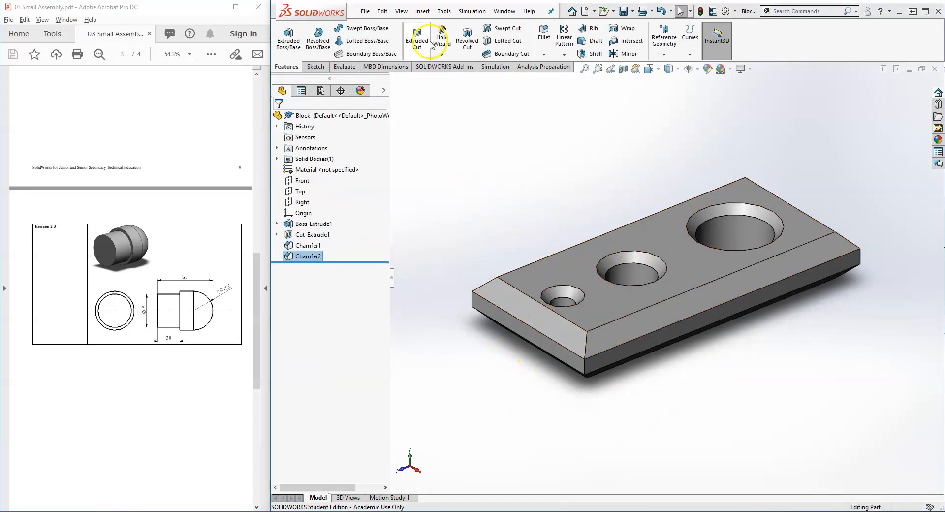
Make a new assembly from the Block part using the assem template, placing Block at the origin.
{"action": "left_click", "coordinate": [594, 12]}
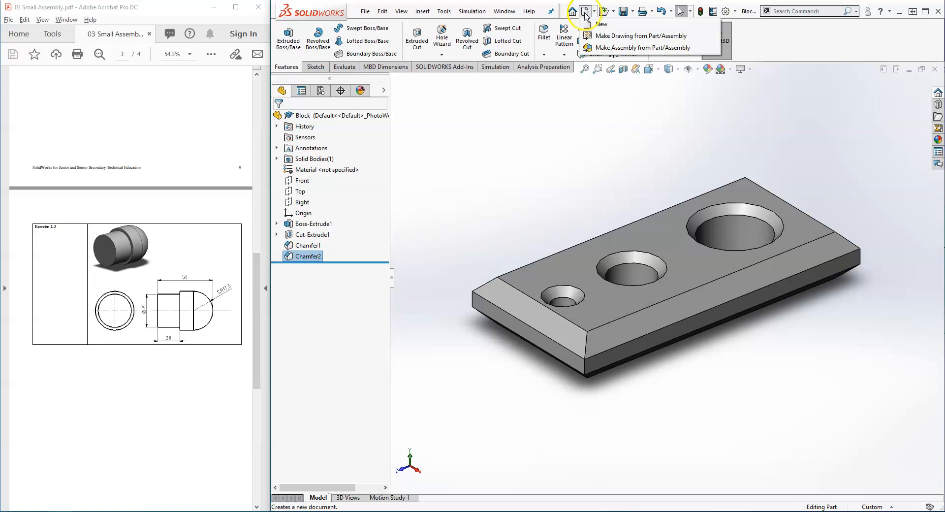
{"action": "left_click", "coordinate": [596, 48]}
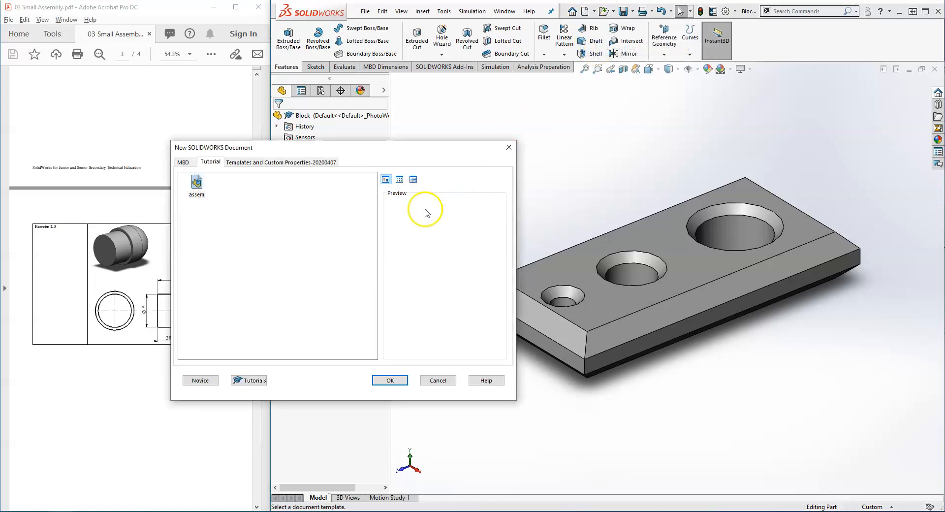
{"action": "left_click", "coordinate": [403, 378]}
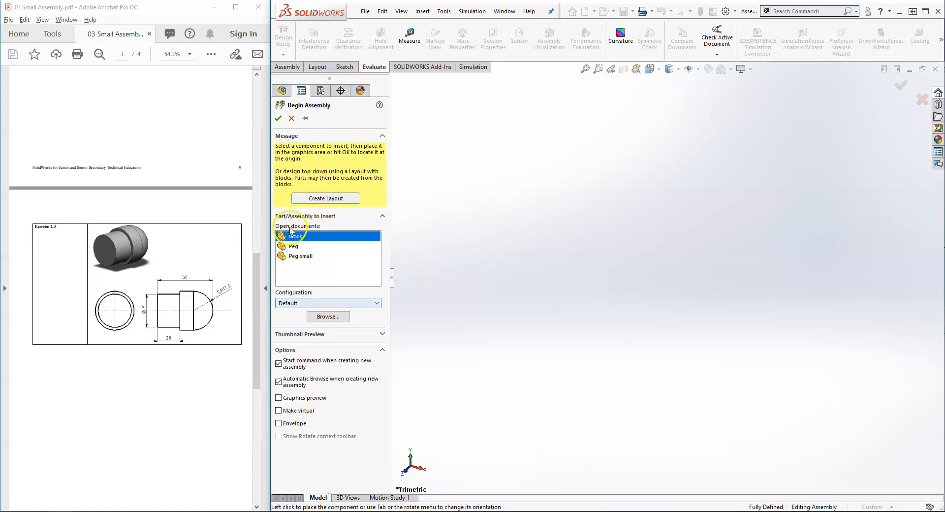
{"action": "left_click", "coordinate": [278, 119]}
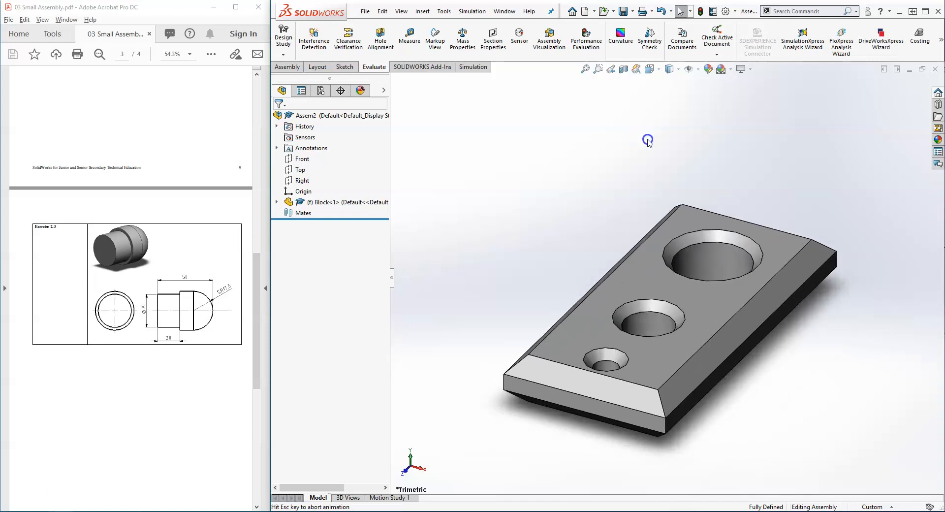
{"action": "scroll", "coordinate": [552, 202], "scroll_direction": "down", "scroll_amount": 5}
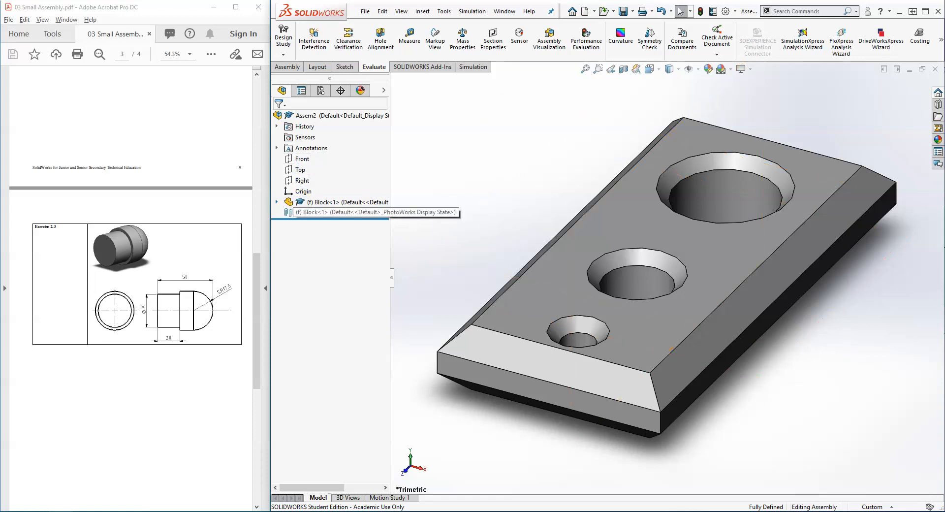
{"action": "left_click", "coordinate": [277, 202]}
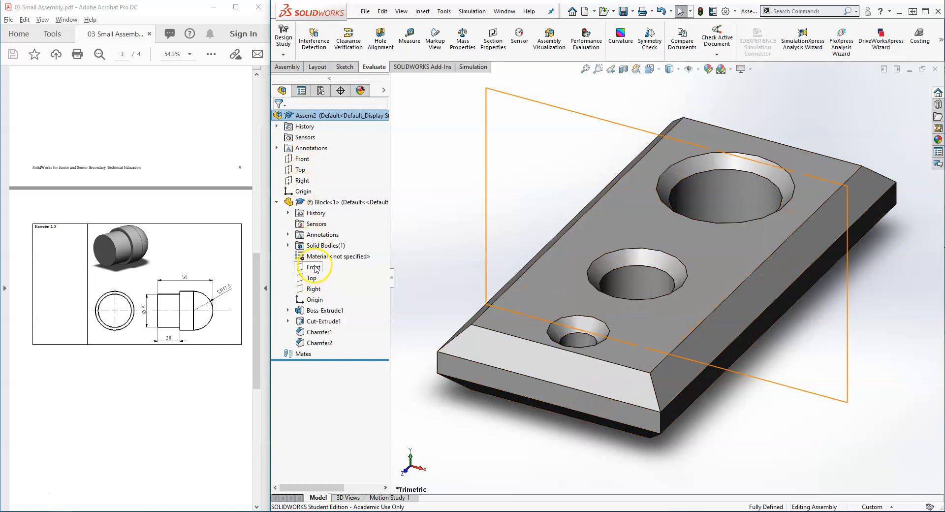
{"action": "left_click", "coordinate": [278, 203]}
Insert the Peg part into the assembly and place it freely above the block.
{"action": "left_click", "coordinate": [287, 67]}
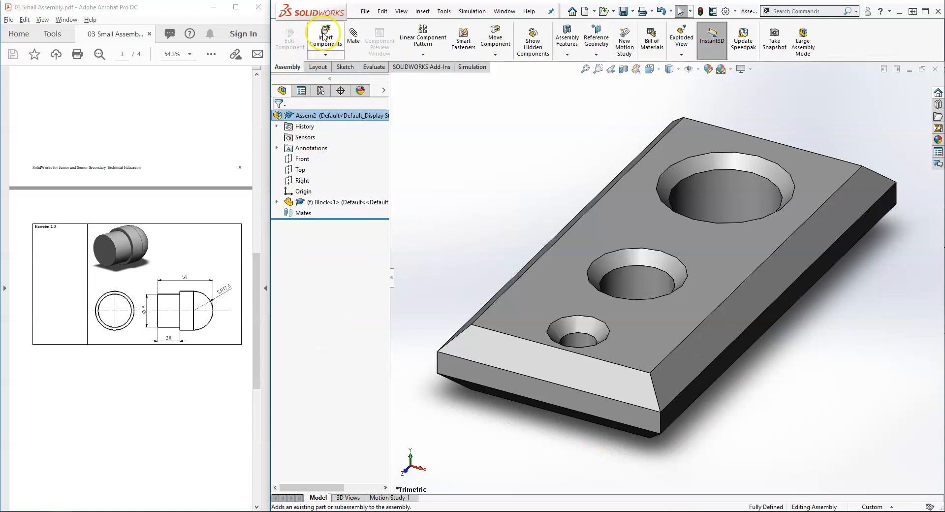
{"action": "left_click", "coordinate": [324, 37]}
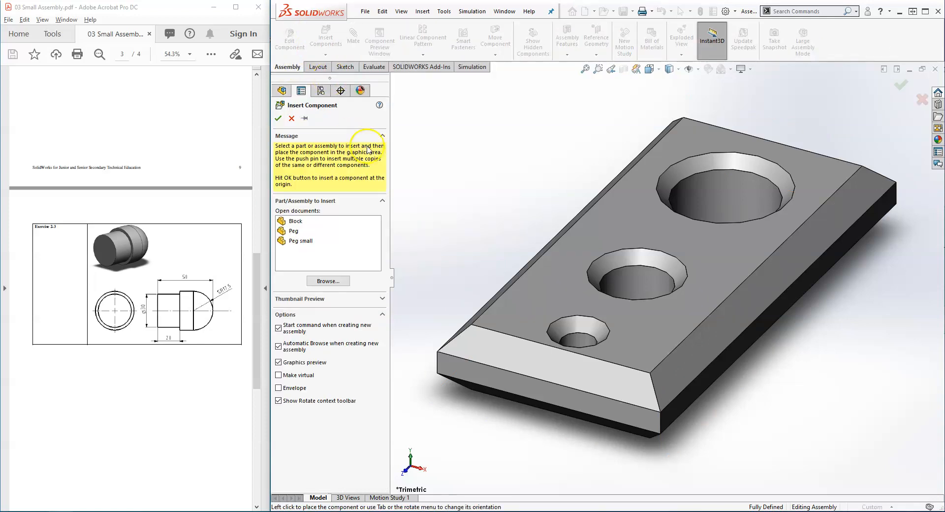
{"action": "left_click", "coordinate": [294, 231]}
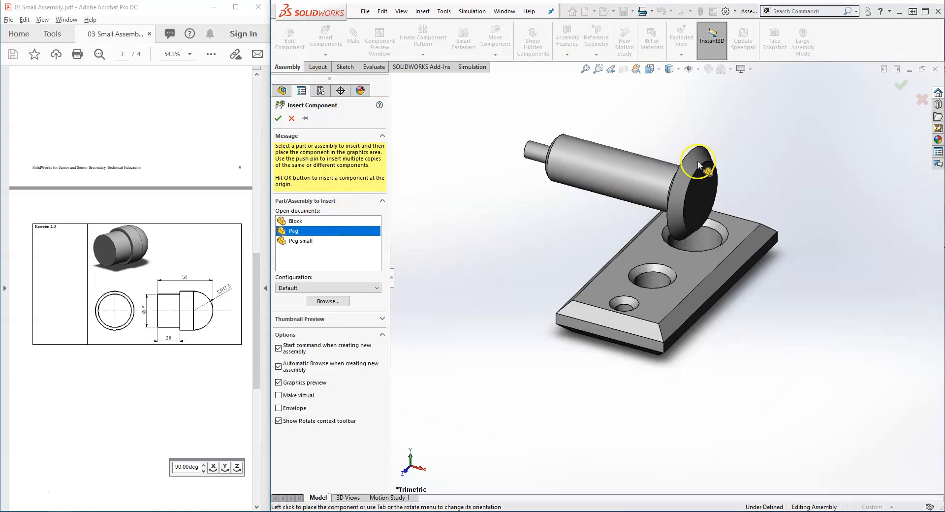
{"action": "left_click", "coordinate": [698, 165]}
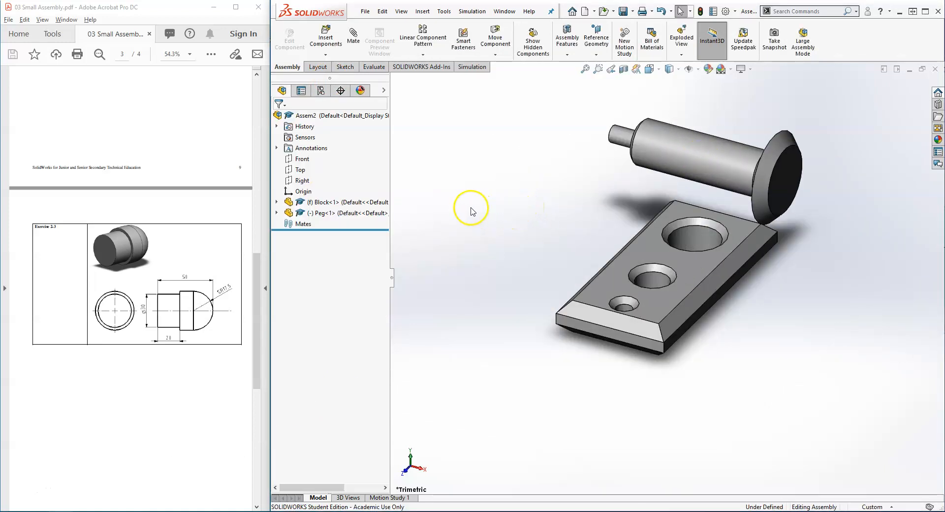
Mate the peg's 15 mm journal concentric with the block's smallest hole, with rotation locked.
{"action": "scroll", "coordinate": [624, 199], "scroll_direction": "down", "scroll_amount": 1}
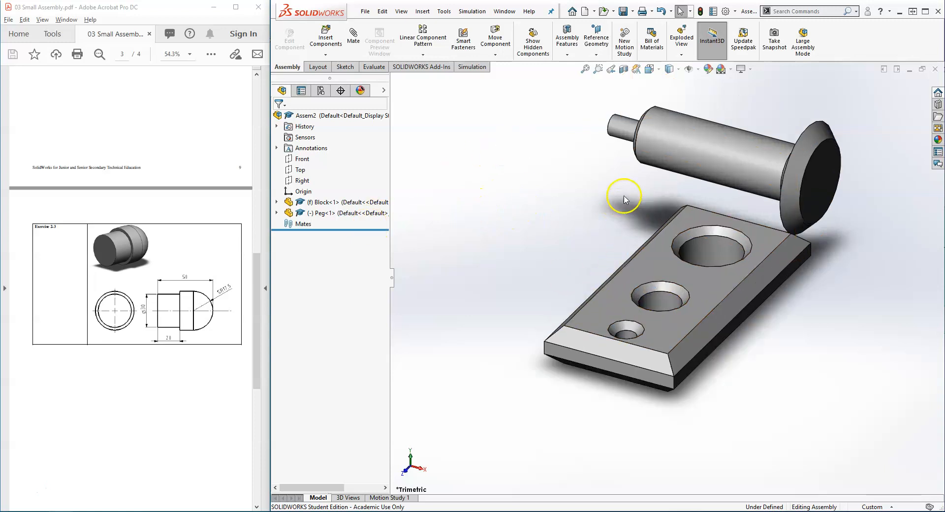
{"action": "left_click", "coordinate": [622, 131]}
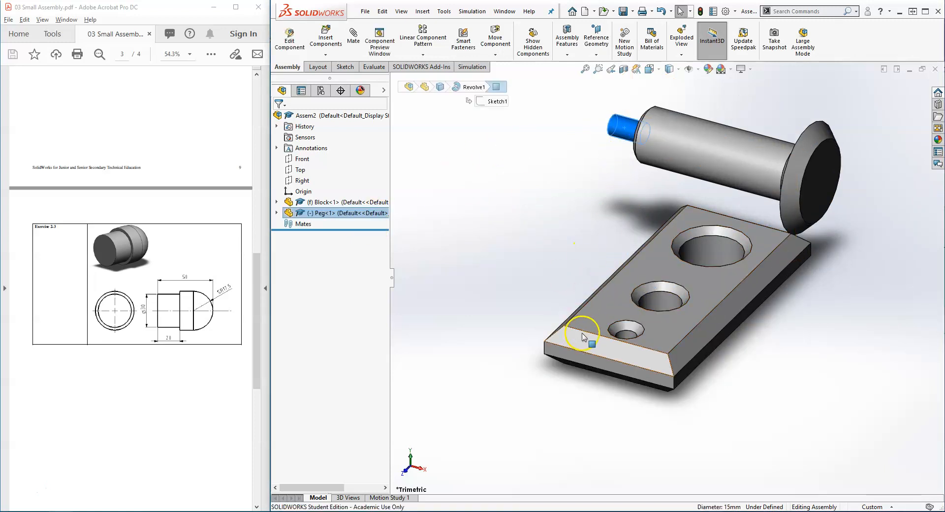
{"action": "left_click", "coordinate": [545, 199]}
{"action": "left_click", "coordinate": [353, 35]}
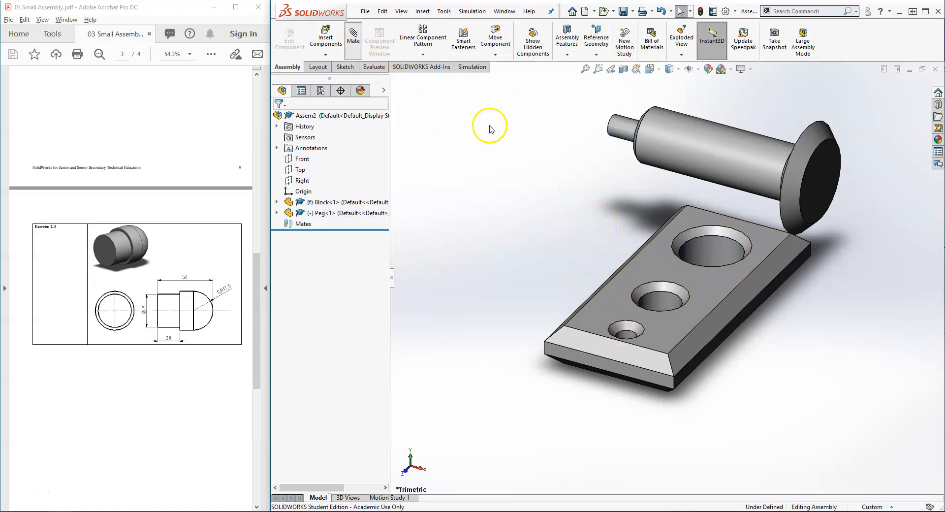
{"action": "left_click", "coordinate": [620, 130]}
{"action": "scroll", "coordinate": [630, 334], "scroll_direction": "down", "scroll_amount": 3}
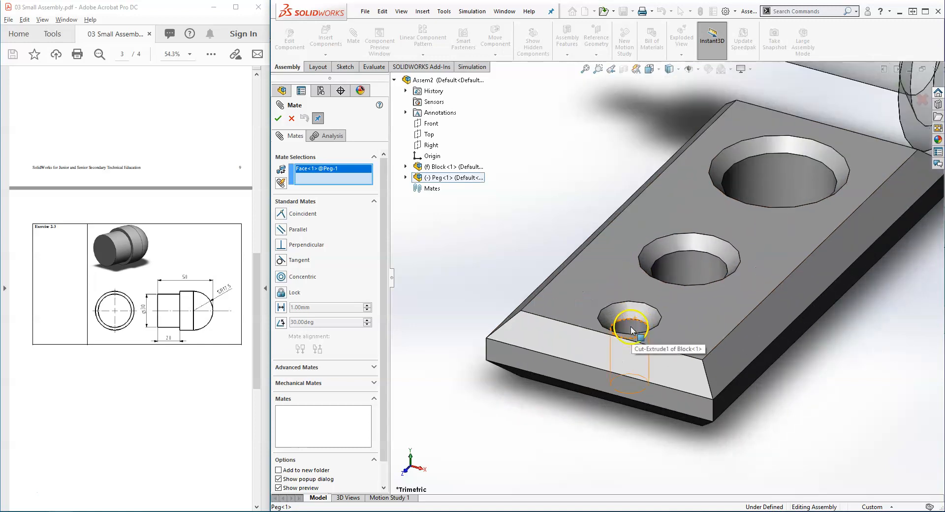
{"action": "left_click", "coordinate": [629, 325]}
{"action": "scroll", "coordinate": [565, 298], "scroll_direction": "up", "scroll_amount": 2}
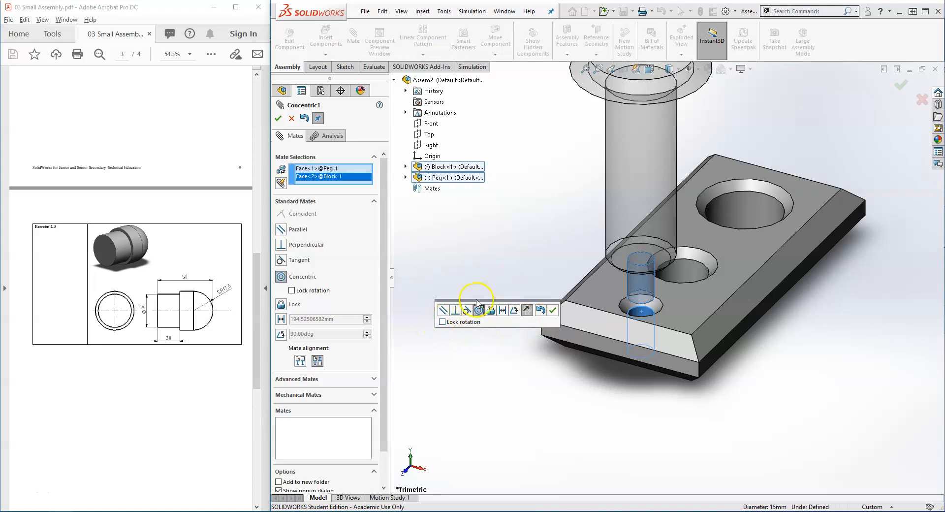
{"action": "left_click", "coordinate": [441, 322]}
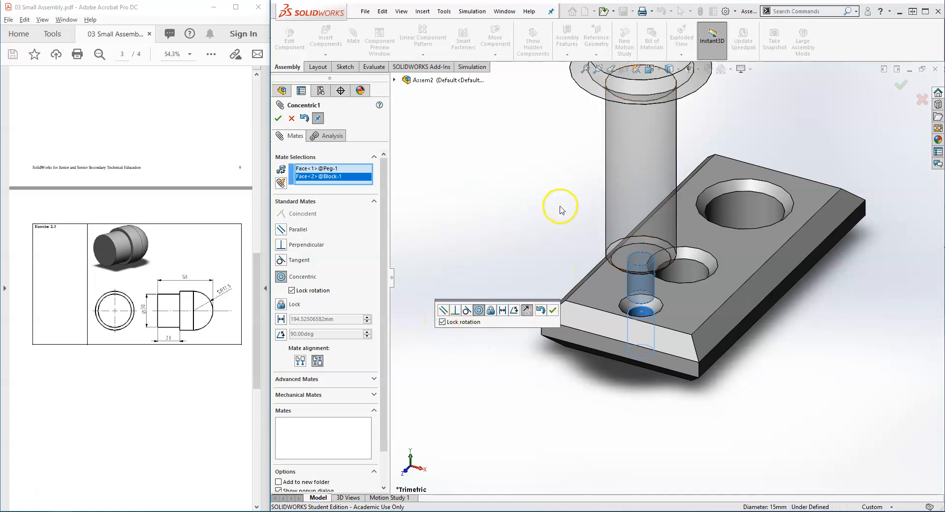
{"action": "scroll", "coordinate": [556, 210], "scroll_direction": "up", "scroll_amount": 1}
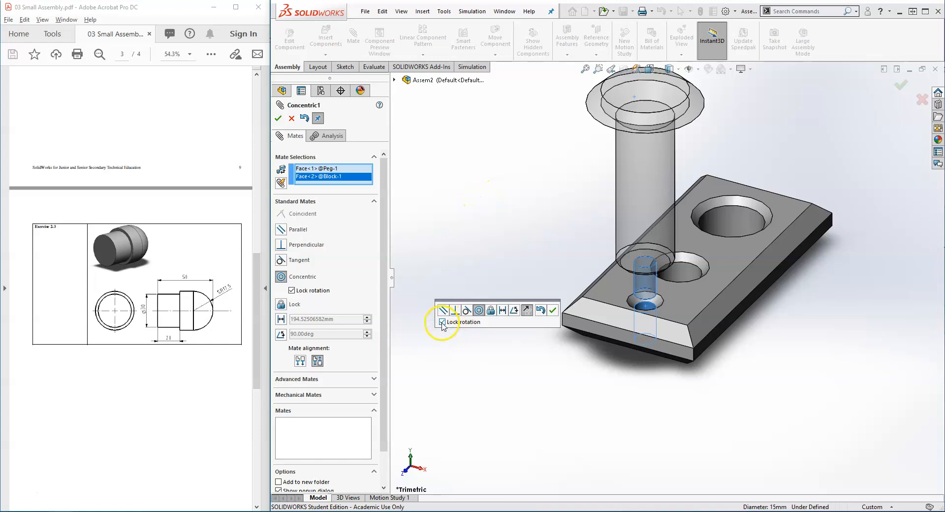
{"action": "left_click", "coordinate": [553, 310]}
Mate the peg's shoulder face coincident with the block's top face and finish mating.
{"action": "middle_click_drag", "start_coordinate": [588, 279], "coordinate": [584, 184]}
{"action": "left_click", "coordinate": [629, 261]}
{"action": "middle_click_drag", "start_coordinate": [613, 289], "coordinate": [608, 347]}
{"action": "left_click", "coordinate": [608, 347]}
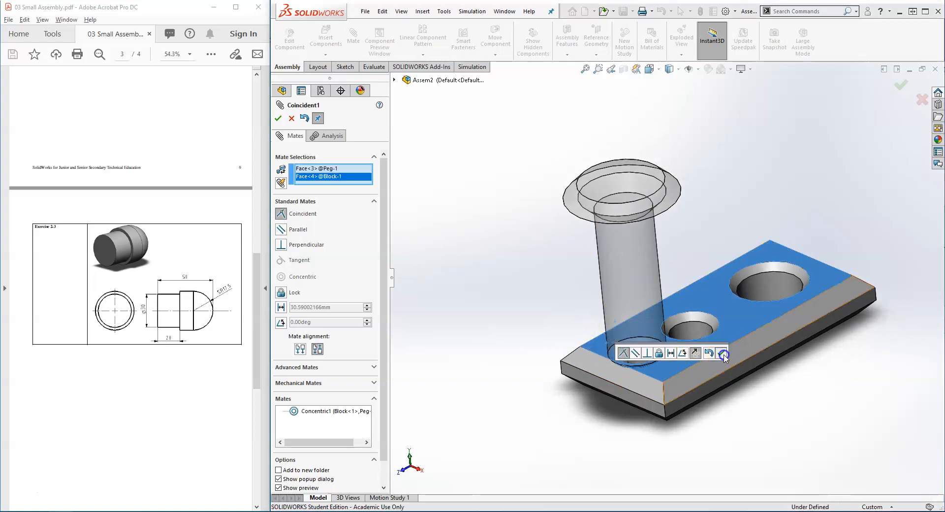
{"action": "left_click", "coordinate": [722, 354]}
{"action": "middle_click_drag", "start_coordinate": [530, 278], "coordinate": [546, 235]}
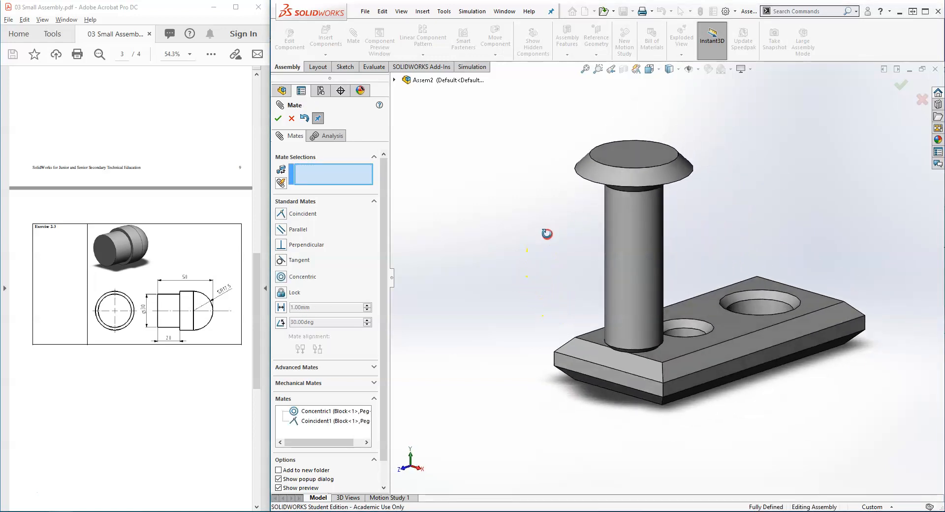
{"action": "left_click", "coordinate": [279, 118]}
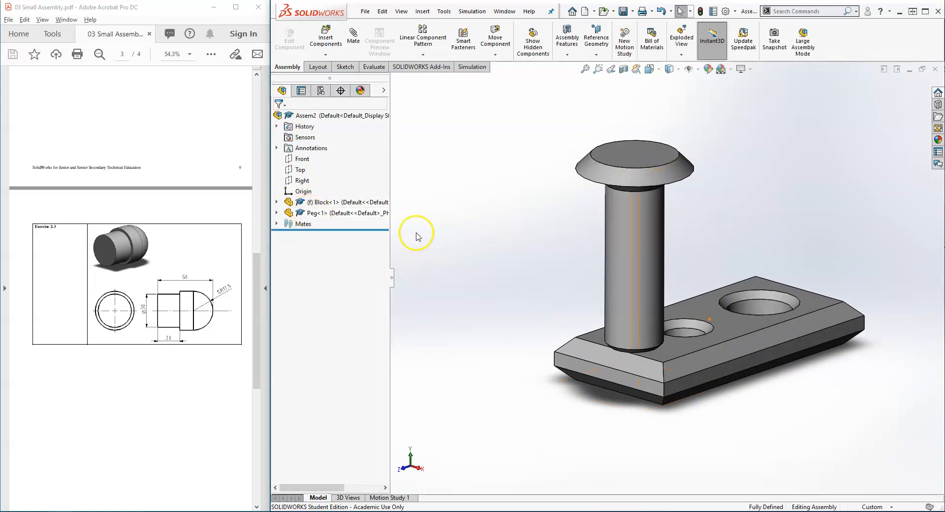
Insert the Peg small part into the assembly and place it freely beside the tall peg.
{"action": "left_click", "coordinate": [630, 238]}
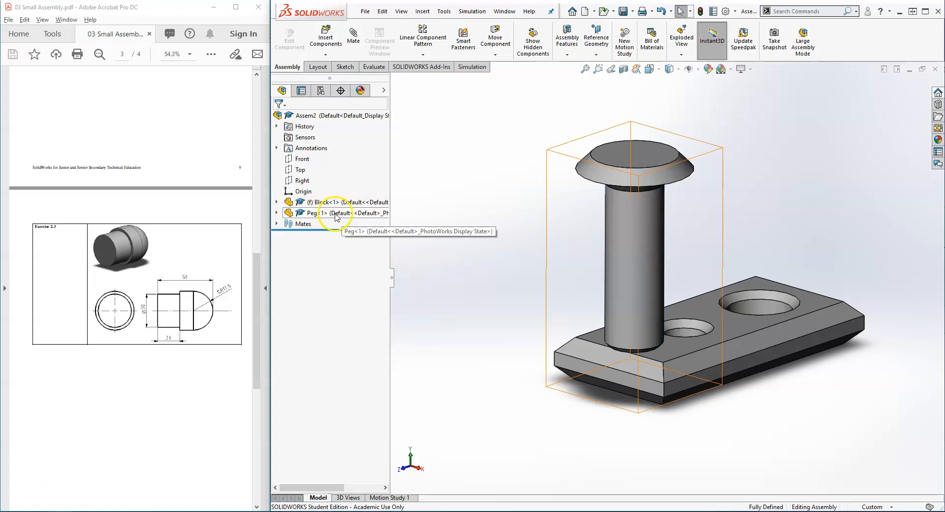
{"action": "left_click", "coordinate": [325, 35]}
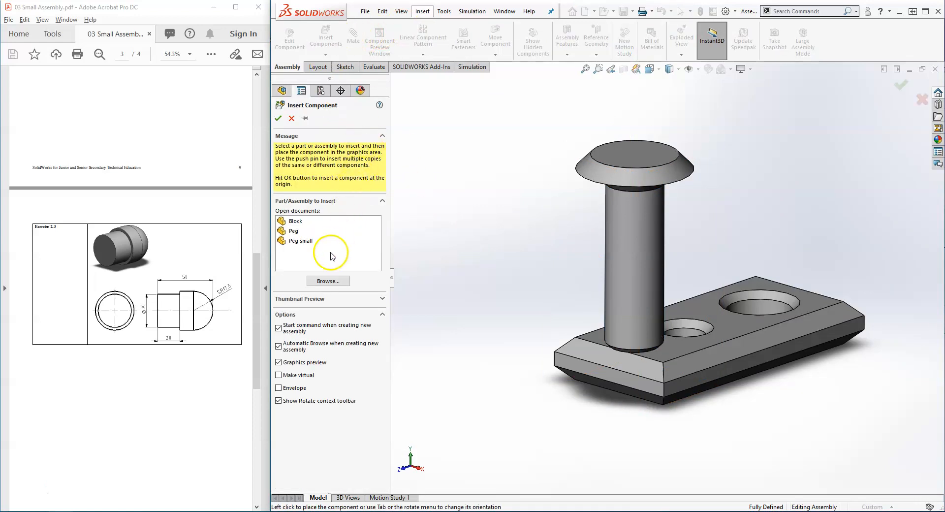
{"action": "left_click", "coordinate": [295, 241]}
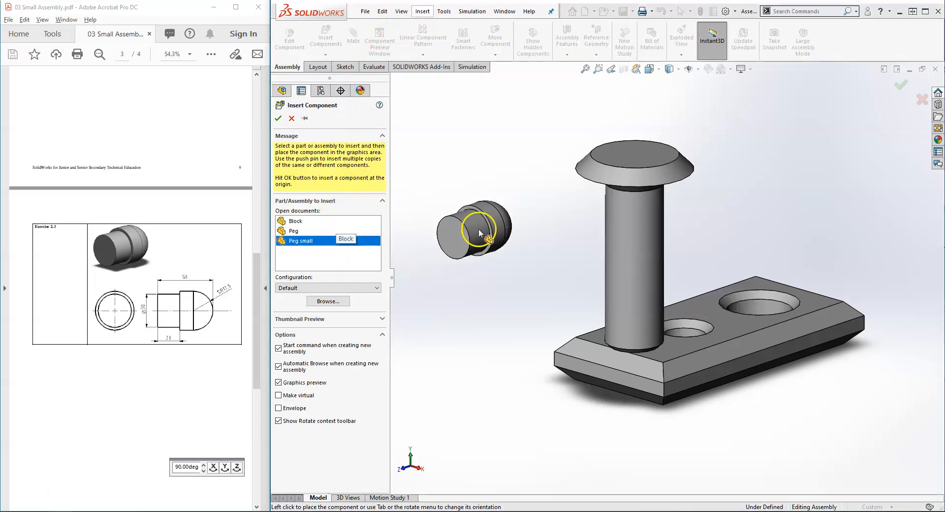
{"action": "left_click", "coordinate": [475, 230]}
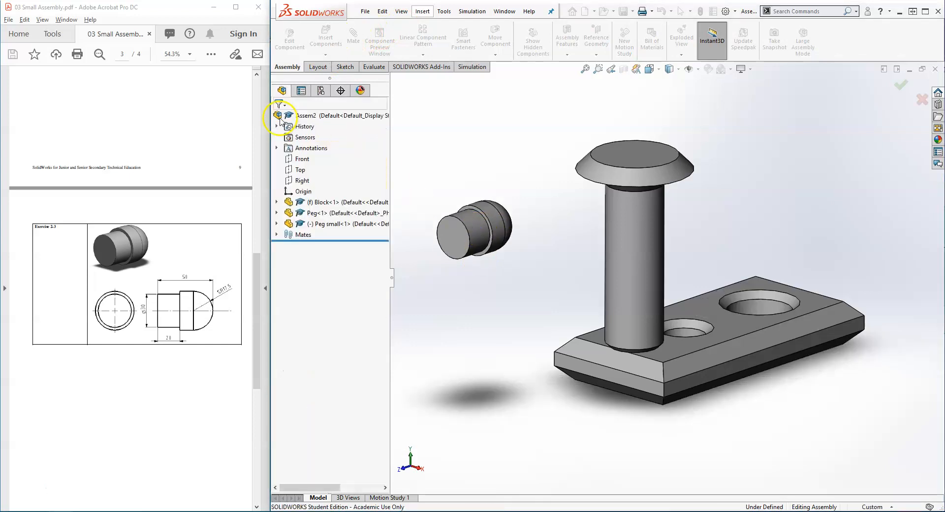
Mate the small peg's 30 mm cylindrical face concentric with the block's middle hole, with rotation locked.
{"action": "left_click", "coordinate": [477, 231]}
{"action": "middle_click_drag", "start_coordinate": [478, 234], "coordinate": [584, 307]}
{"action": "middle_click_drag", "start_coordinate": [680, 344], "coordinate": [691, 374]}
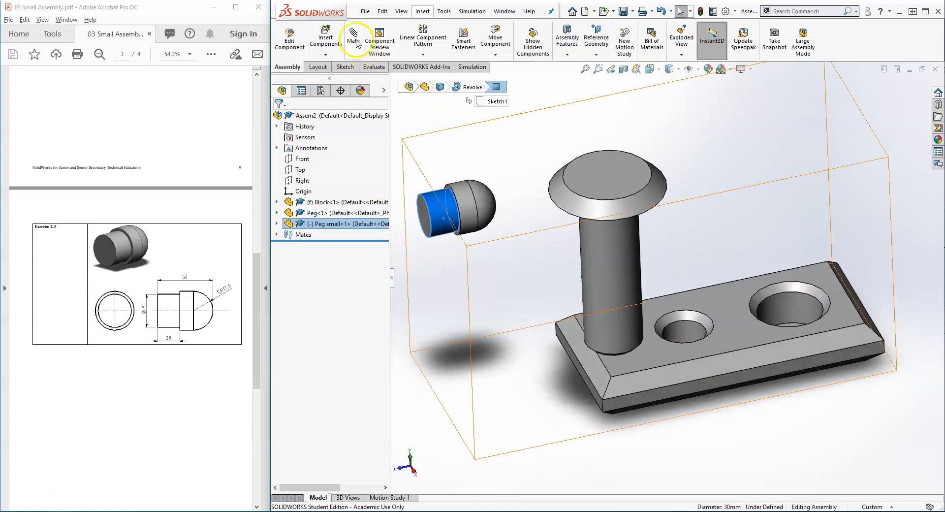
{"action": "left_click", "coordinate": [687, 332], "text": "ctrl"}
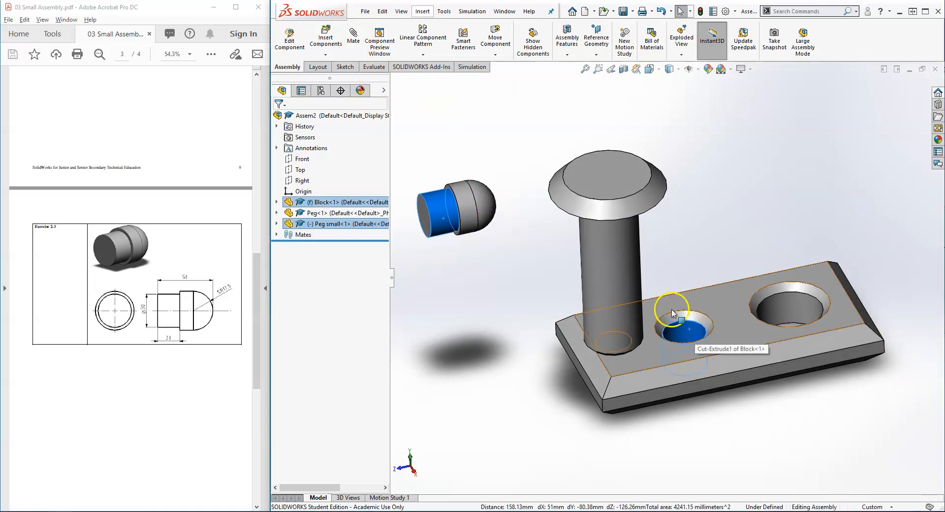
{"action": "left_click", "coordinate": [356, 35]}
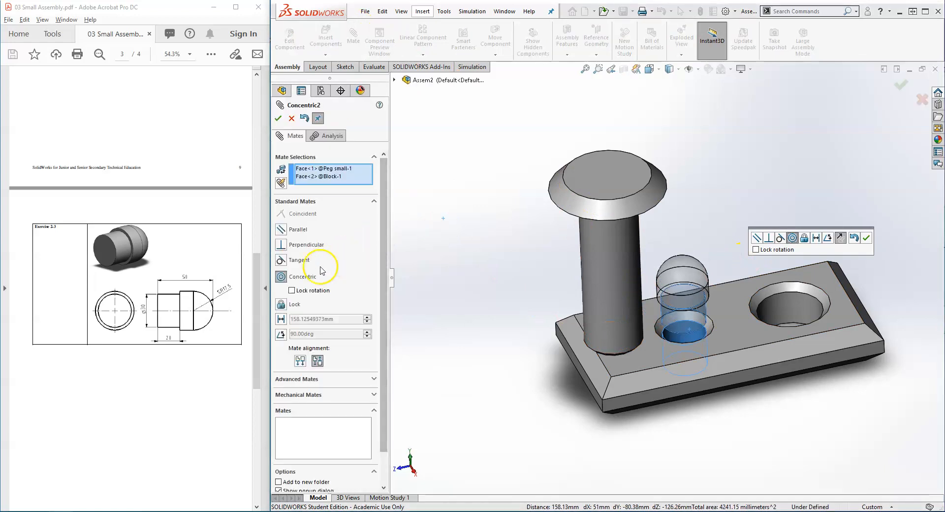
{"action": "left_click", "coordinate": [293, 291]}
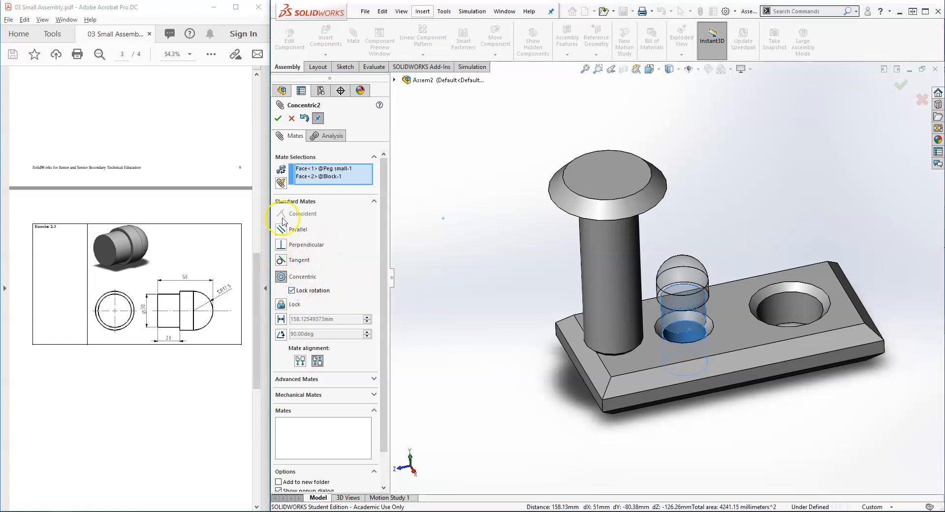
{"action": "left_click", "coordinate": [279, 119]}
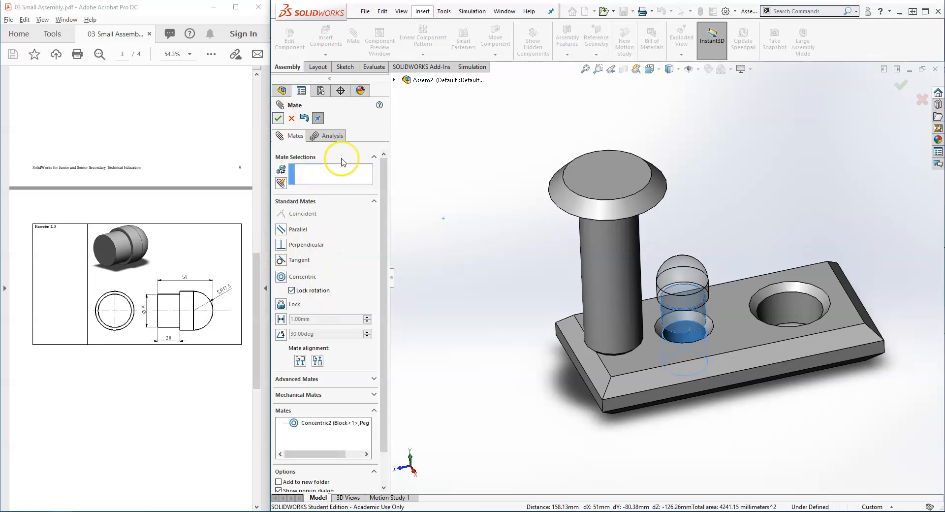
{"action": "left_click", "coordinate": [293, 118]}
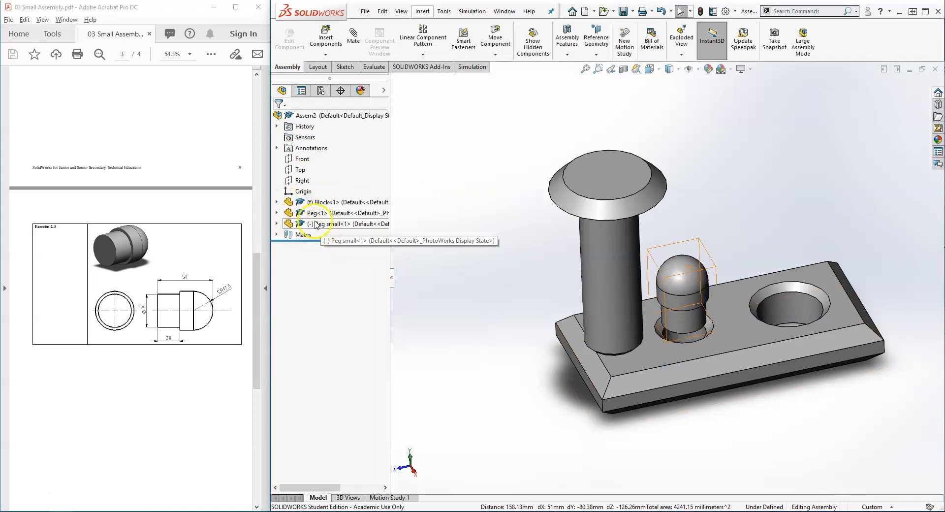
Lift the small peg out of its hole and mate its shoulder face coincident with the block's top face.
{"action": "left_click_drag", "start_coordinate": [695, 268], "coordinate": [724, 265]}
{"action": "scroll", "coordinate": [662, 344], "scroll_direction": "down", "scroll_amount": 6}
{"action": "middle_click_drag", "start_coordinate": [659, 305], "coordinate": [729, 235]}
{"action": "left_click", "coordinate": [672, 265]}
{"action": "left_click", "coordinate": [677, 178], "text": "ctrl"}
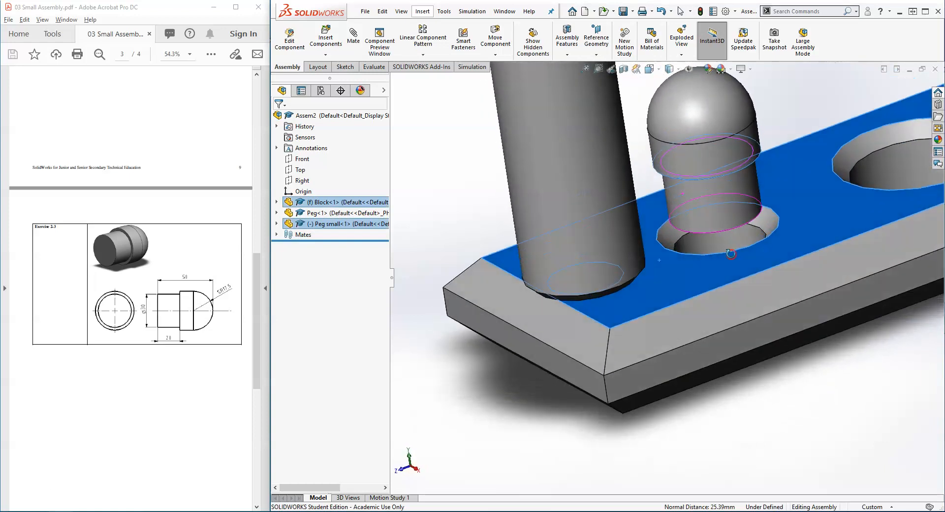
{"action": "left_click", "coordinate": [354, 37]}
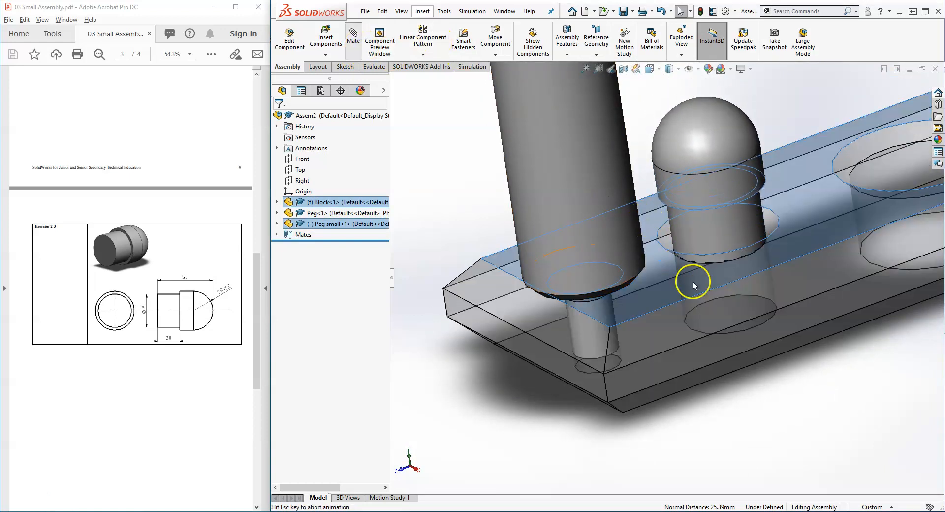
{"action": "left_click", "coordinate": [806, 300]}
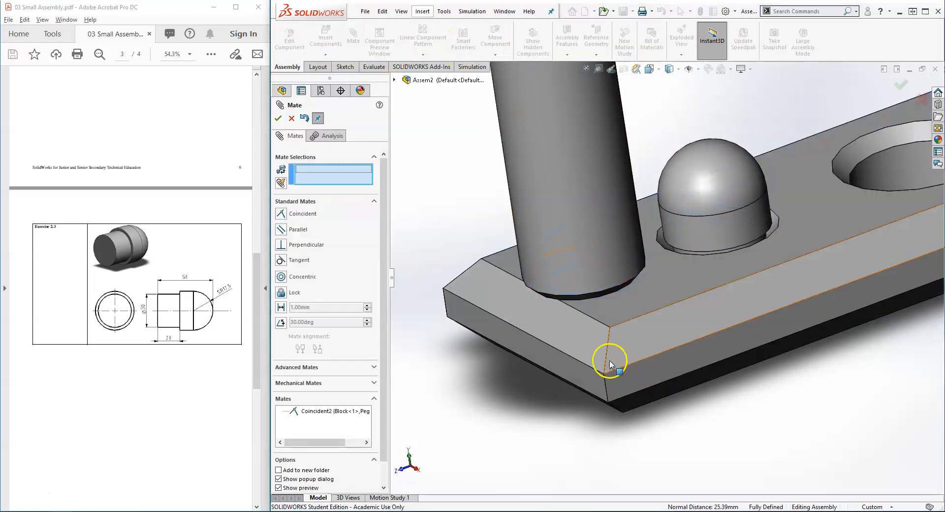
Set the assembly to the isometric view and finish mating.
{"action": "mouse_move", "coordinate": [706, 154]}
{"action": "middle_mouse_down"}
{"action": "mouse_move", "coordinate": [671, 118]}
{"action": "mouse_move", "coordinate": [703, 156]}
{"action": "middle_mouse_up"}
{"action": "scroll", "coordinate": [717, 183], "scroll_direction": "up", "scroll_amount": 6}
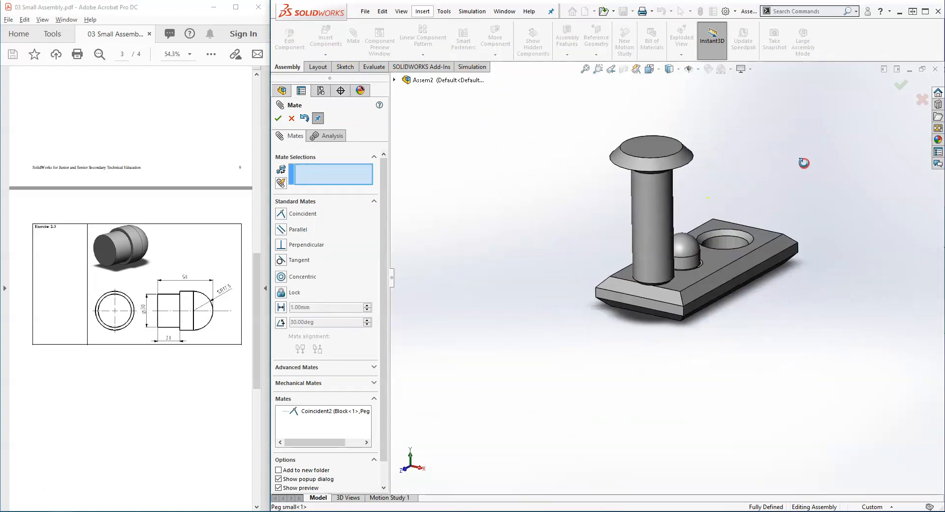
{"action": "key", "text": "space"}
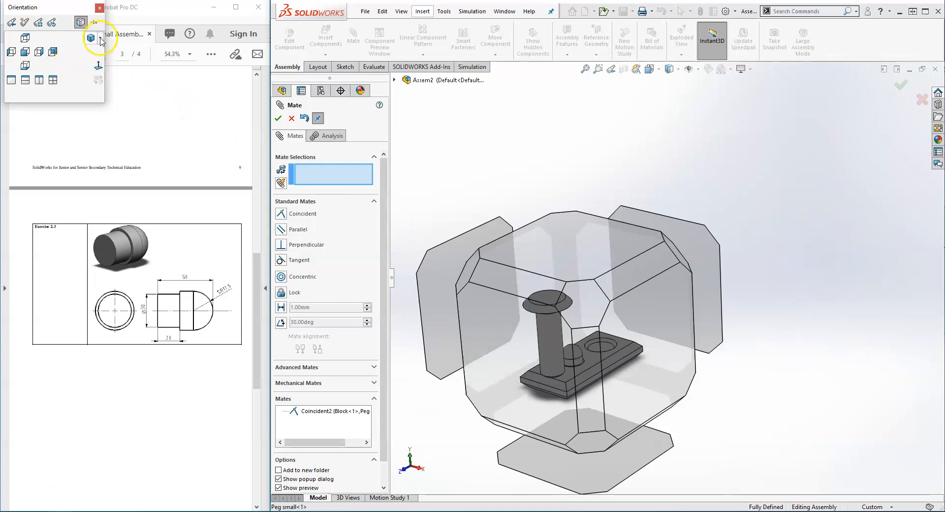
{"action": "left_click", "coordinate": [94, 39]}
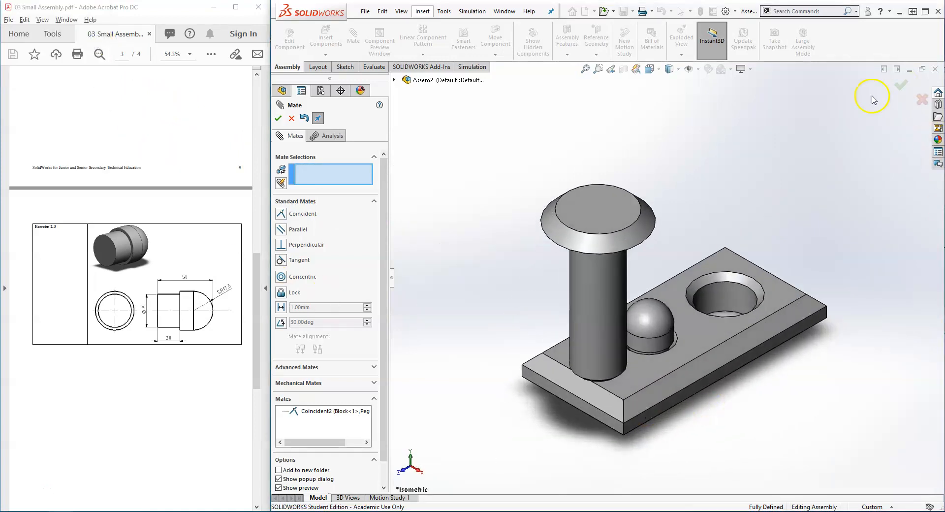
{"action": "left_click", "coordinate": [901, 85]}
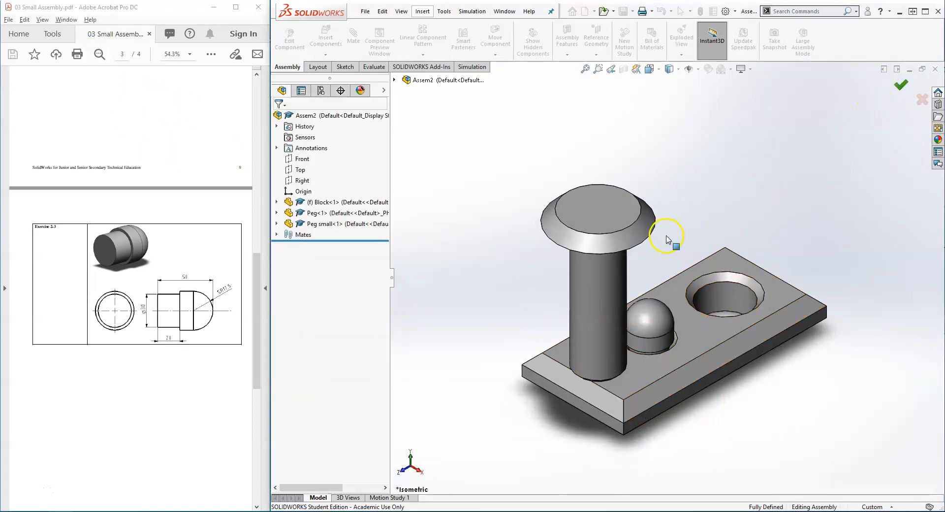